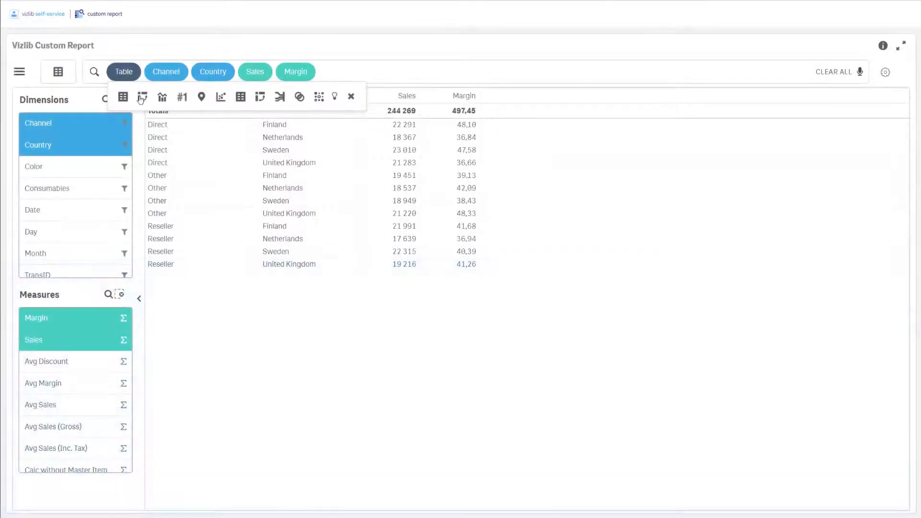
- Change the report from a table to a pivot table and replace the Country dimension with Color
click(142, 97)
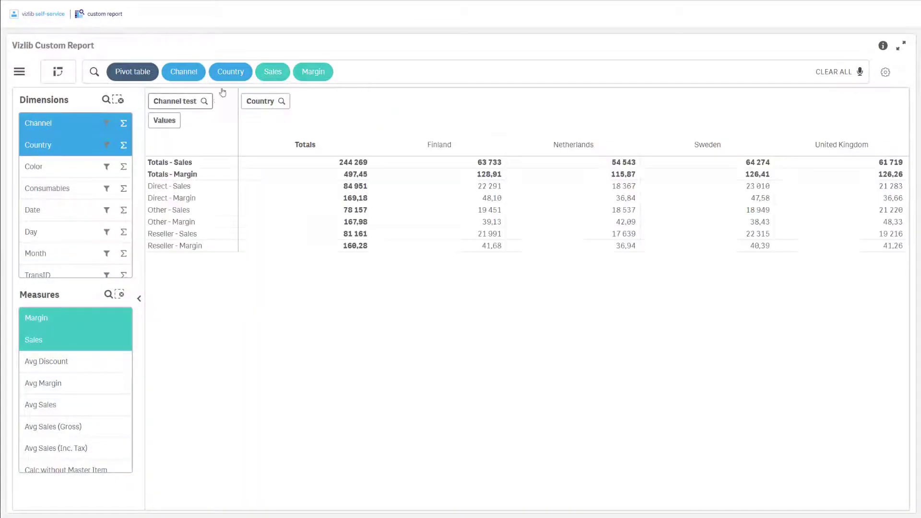
click(230, 73)
click(249, 94)
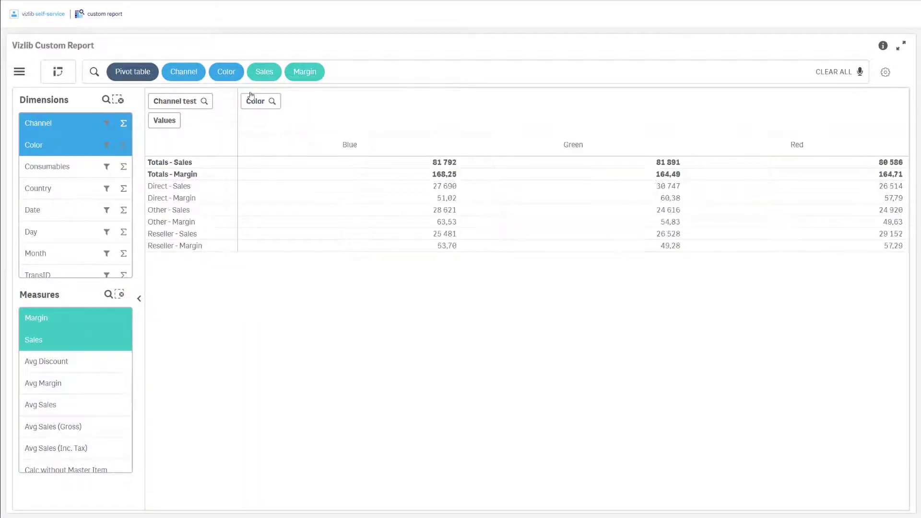
- Filter the Color dimension in the pivot table to Blue and Green
mouse_move(229, 81)
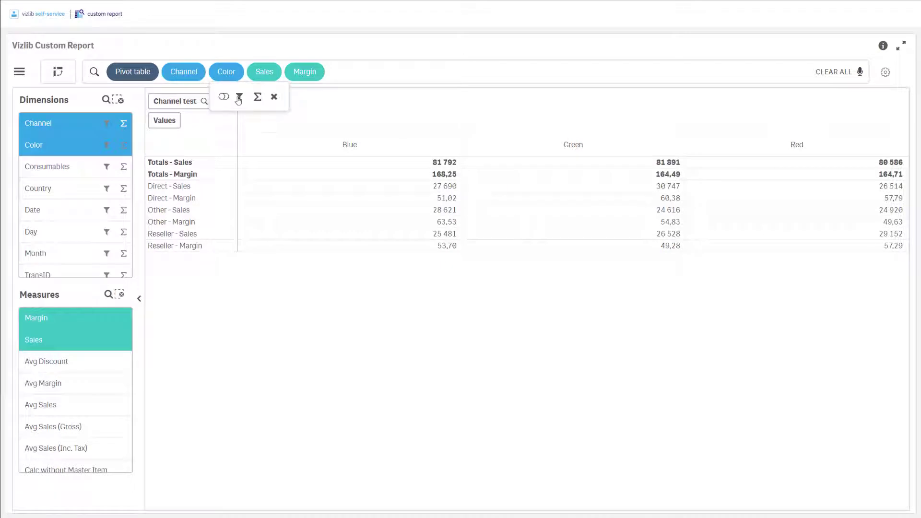
click(239, 98)
drag(235, 175, 237, 183)
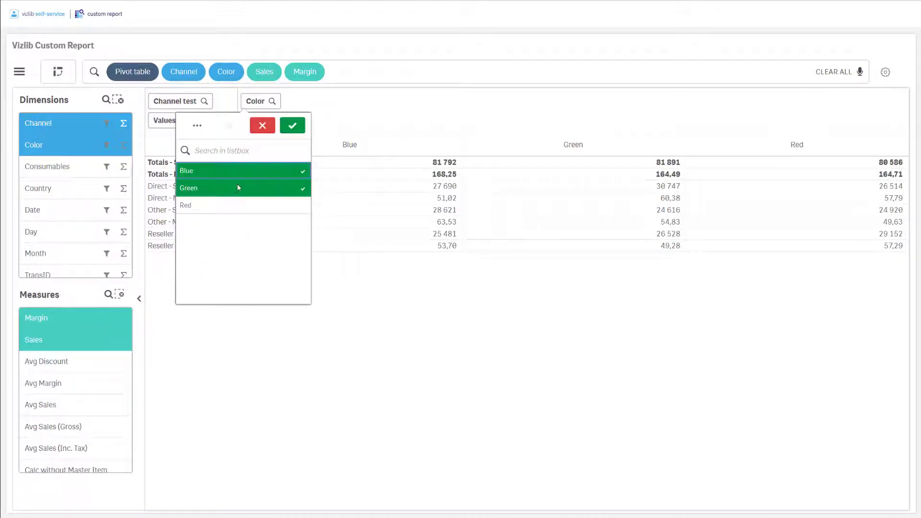
click(293, 125)
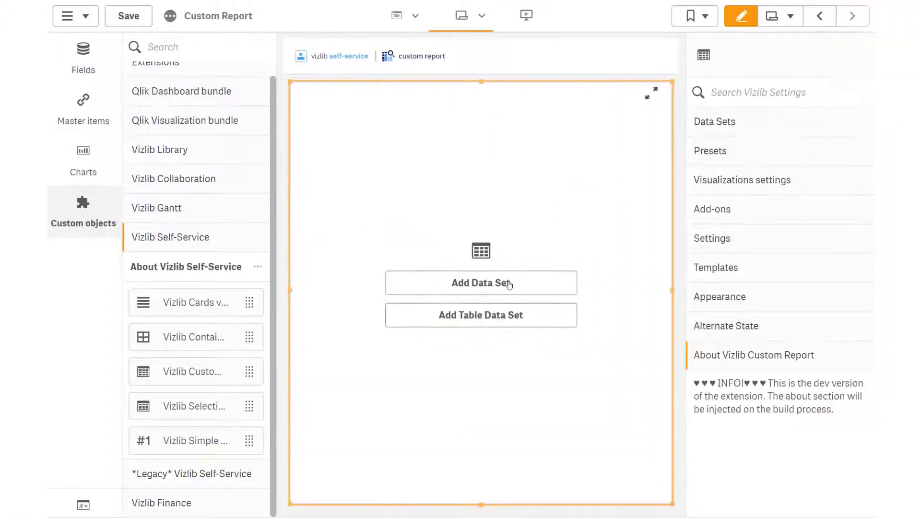
- Add a data set to the empty custom report containing all master dimensions and all master measures, and save it
click(509, 285)
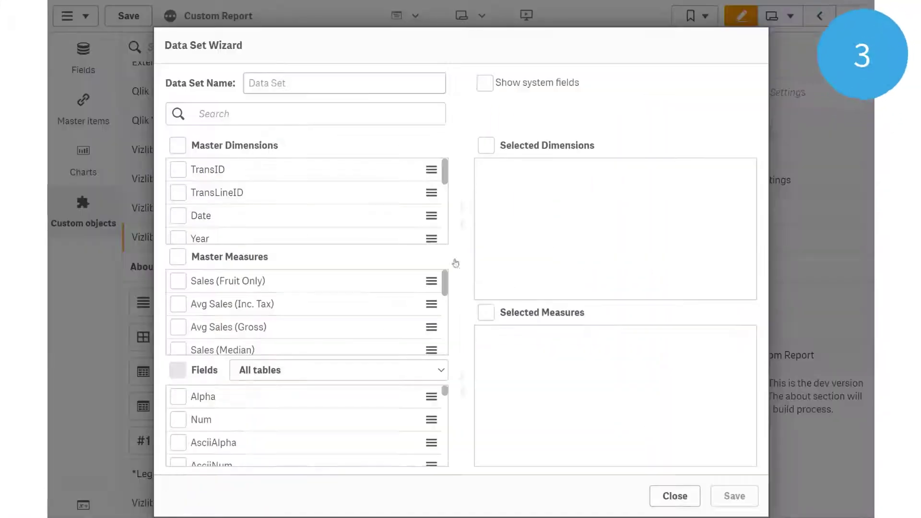
click(178, 145)
click(178, 257)
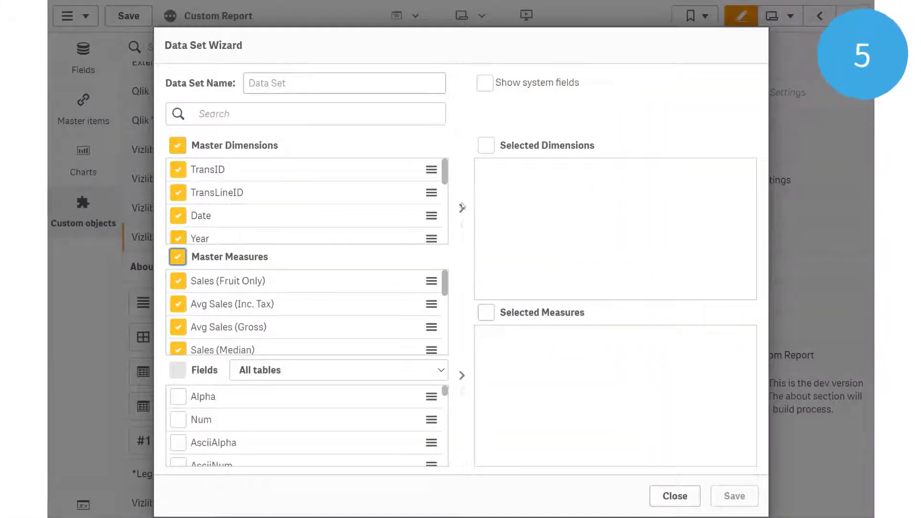
click(462, 207)
click(464, 376)
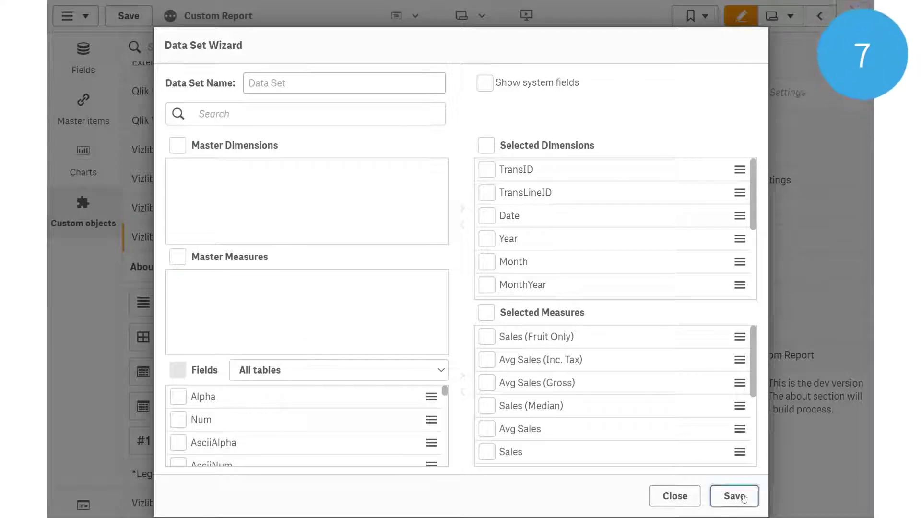
click(715, 490)
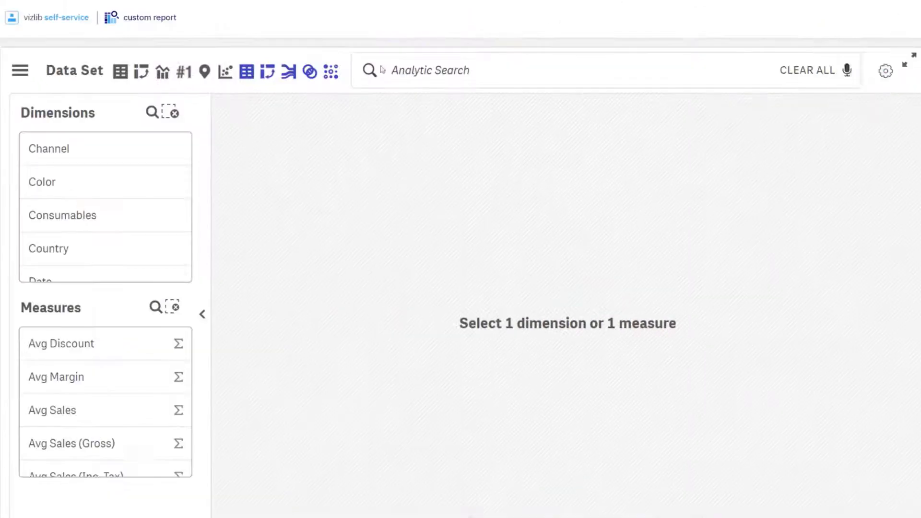
- Build a report from the Channel and Color dimensions and the Avg Discount and Avg Margin measures
click(79, 158)
click(68, 189)
click(68, 343)
click(72, 379)
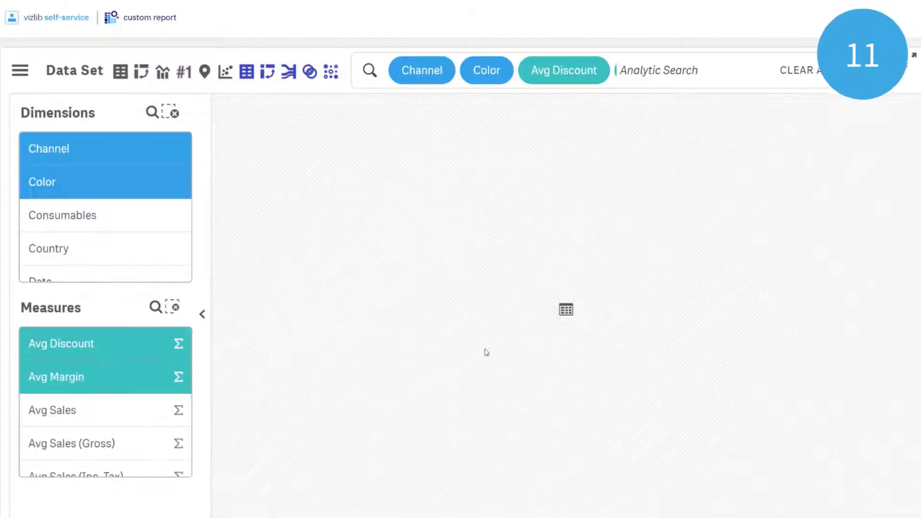
click(525, 319)
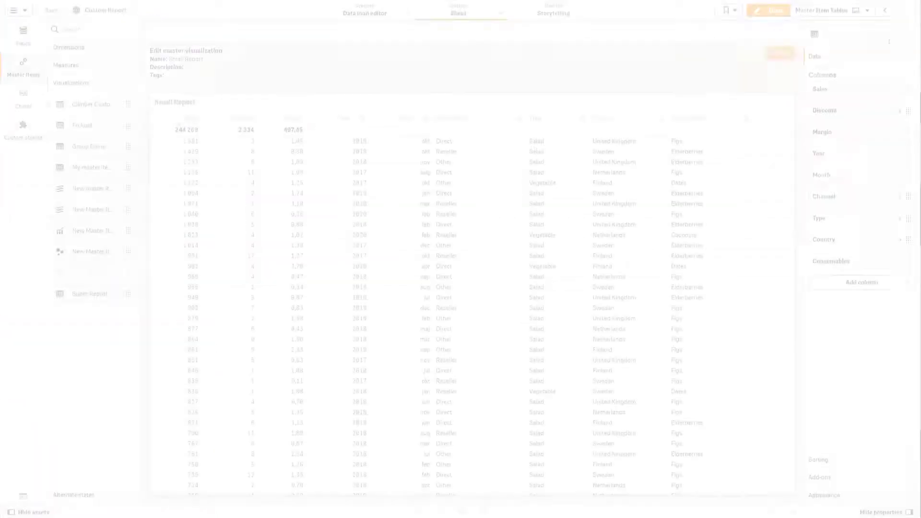
- Finish editing the Small Report master visualization and select its table on the Master Item Tables sheet
click(789, 54)
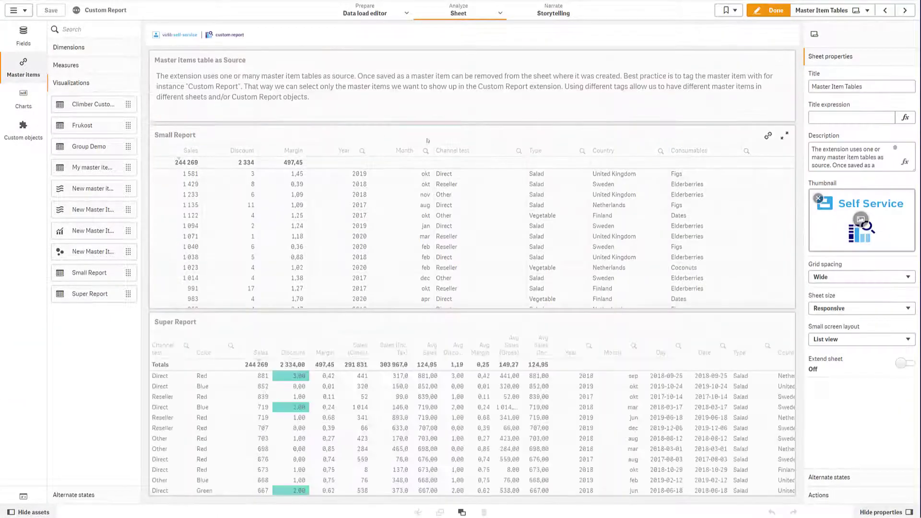
click(374, 139)
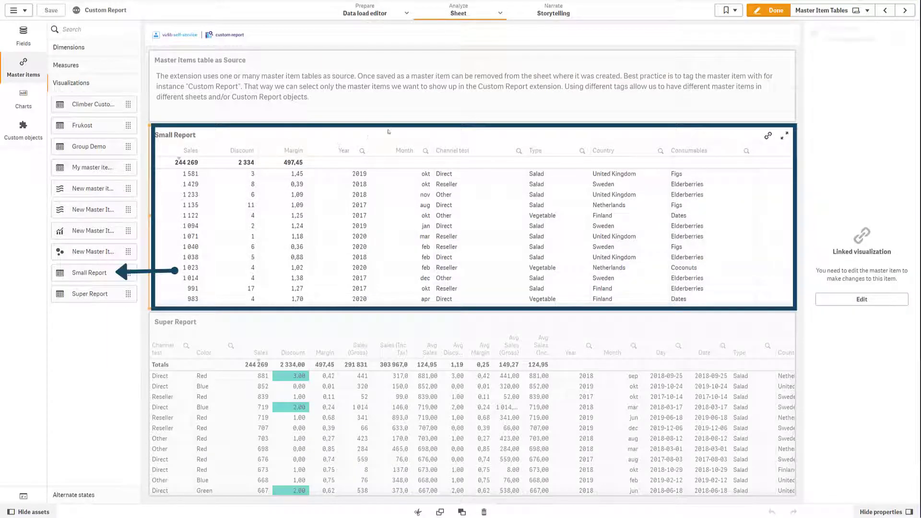
- Add the Small Report master visualization as the source of the empty custom report on the next sheet
click(905, 10)
drag(91, 273, 473, 260)
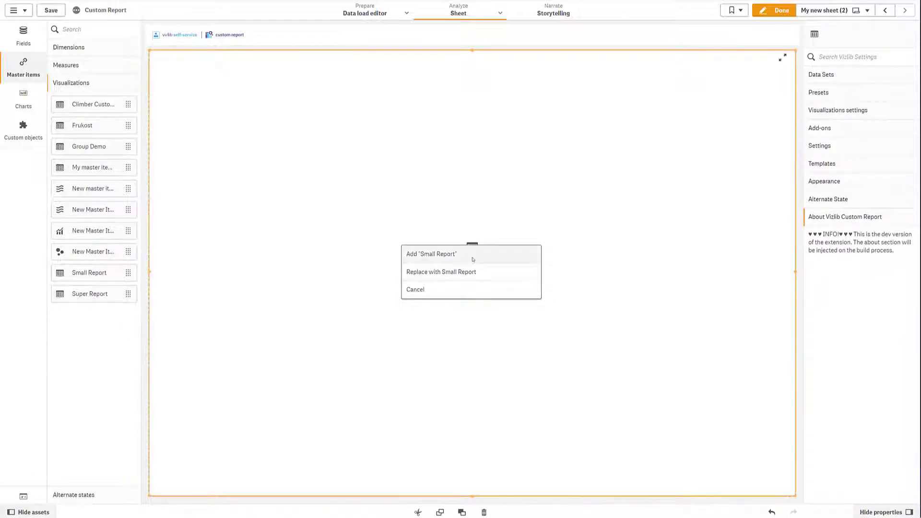
click(473, 259)
- Include the Consumables dimension and the Discount measure in the Small Report, and finish editing the sheet
click(202, 122)
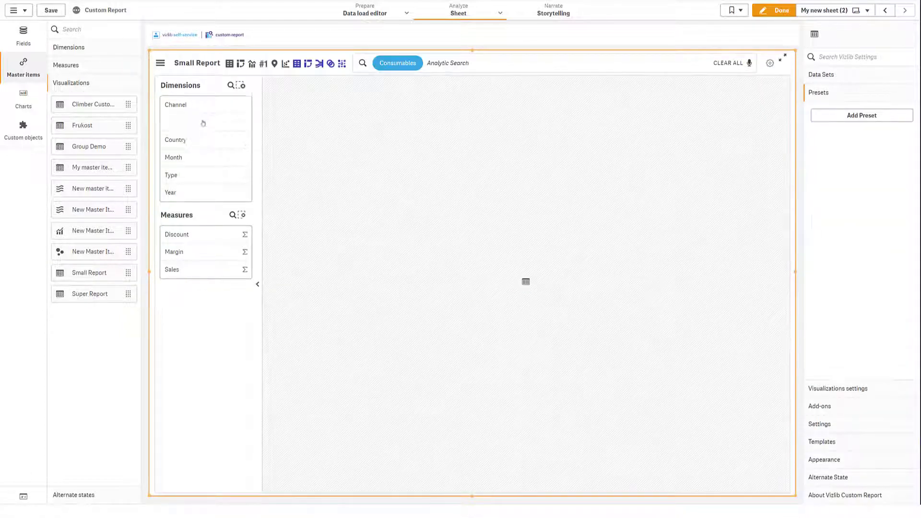
click(203, 237)
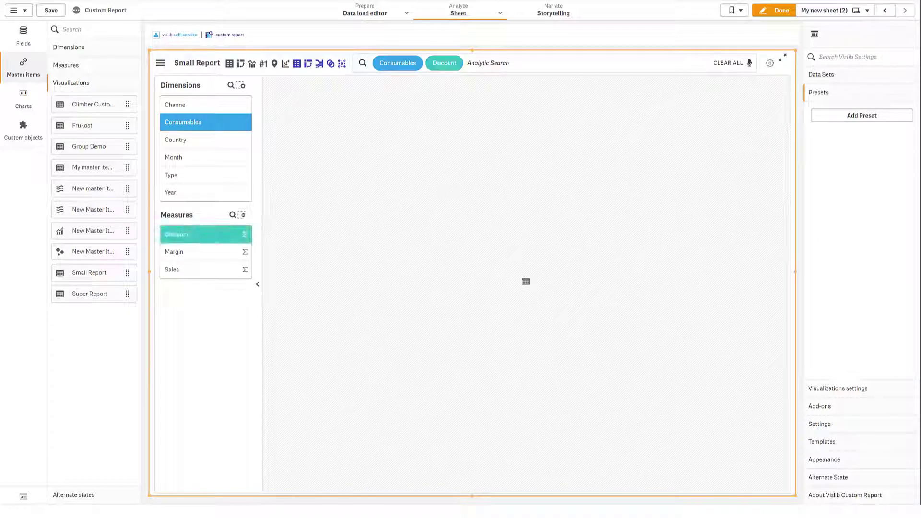
click(775, 10)
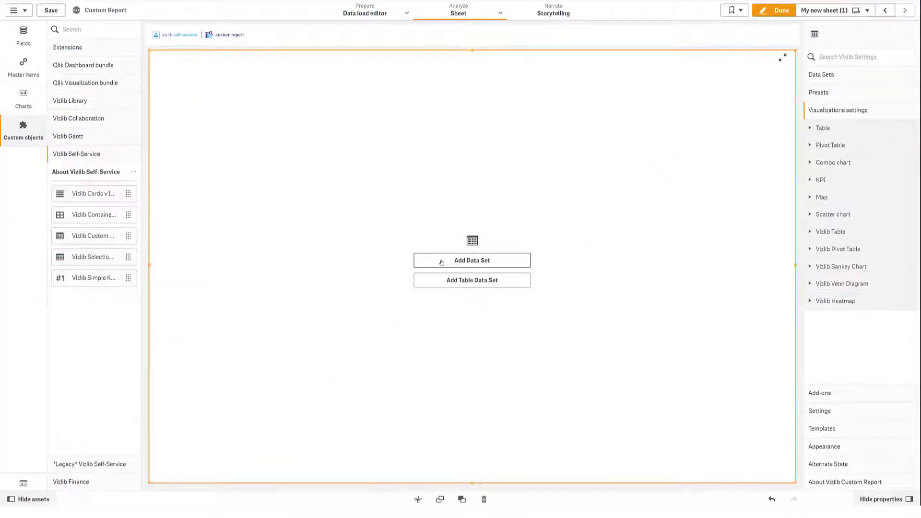
- Start a new data set and mark the master dimensions Date, Year, Month, Type, Day and Consumables
click(441, 262)
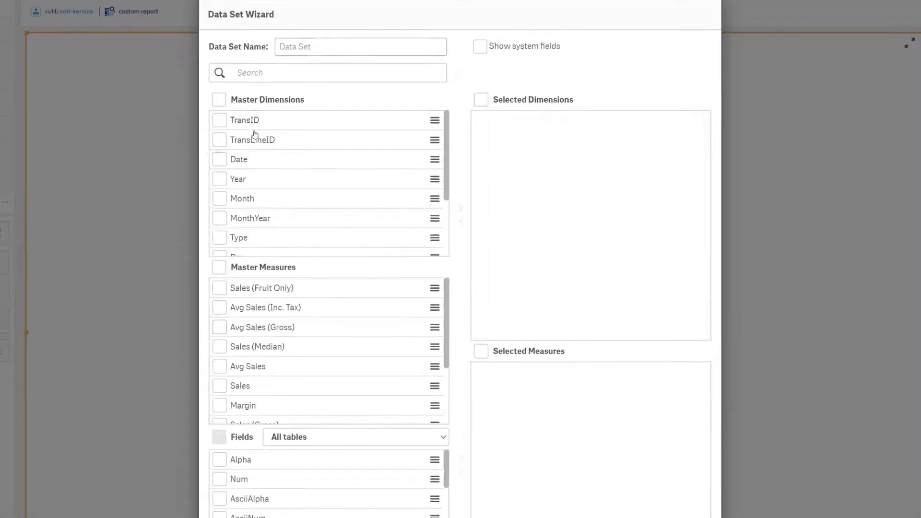
click(220, 159)
click(219, 179)
click(219, 198)
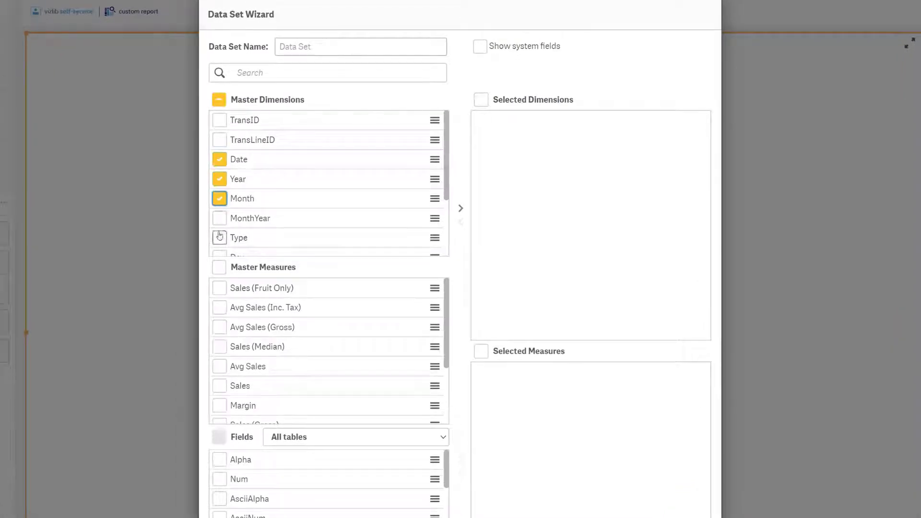
scroll(222, 214, down, 1)
click(220, 201)
click(219, 220)
click(219, 239)
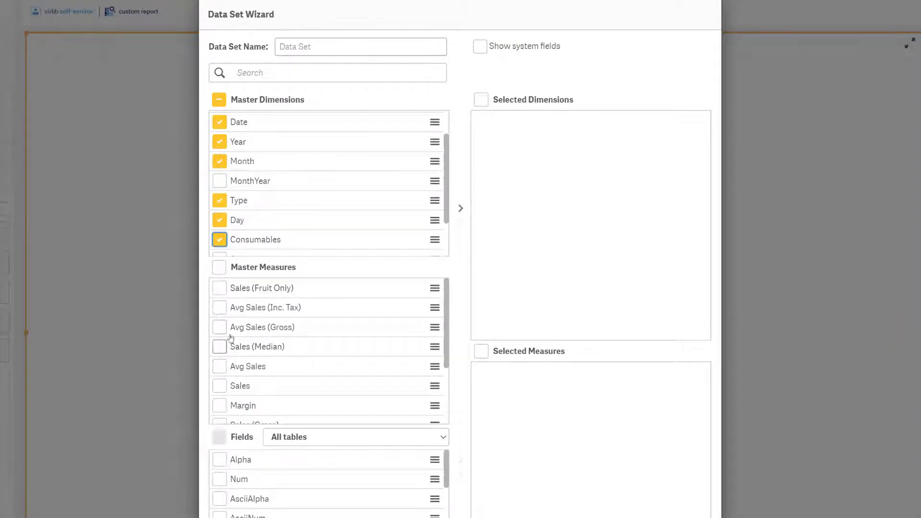
- Mark the master measures Sales, Margin, Avg Discount and Avg Margin for the data set
scroll(221, 384, down, 2)
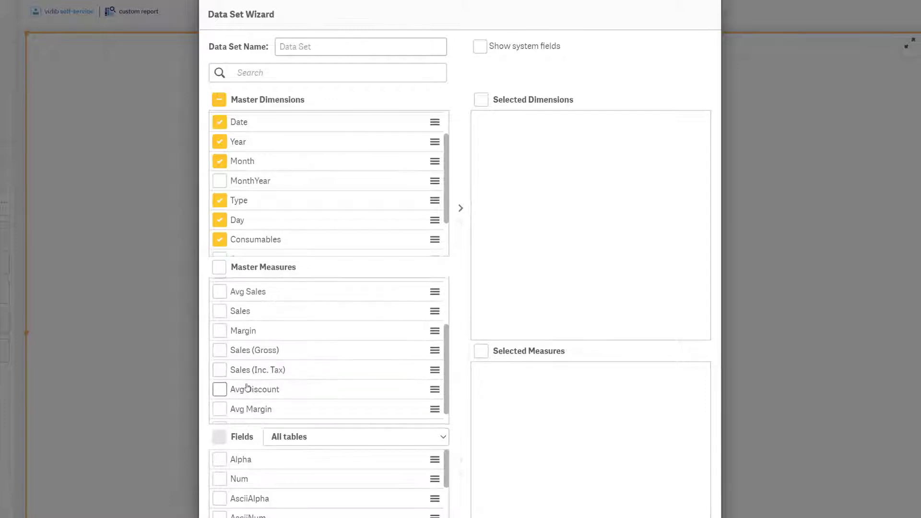
click(220, 311)
click(220, 331)
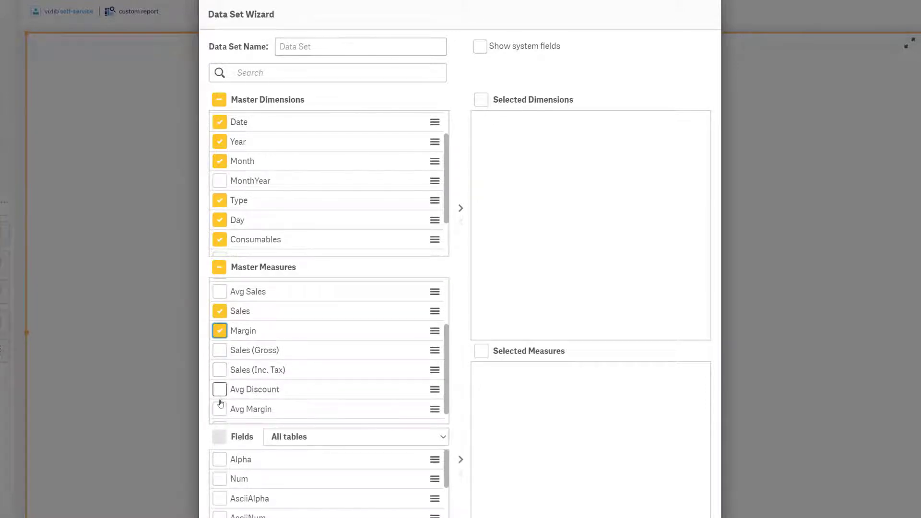
click(220, 389)
click(220, 409)
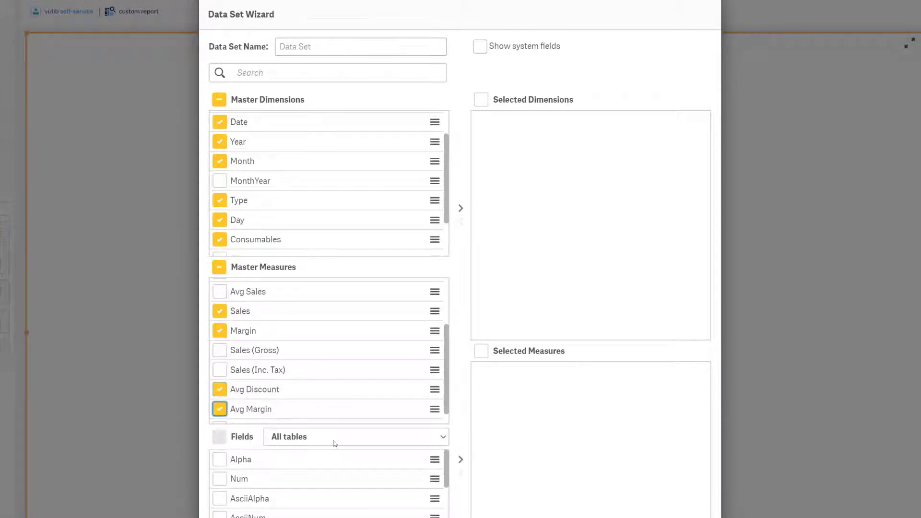
- Move the marked measures and dimensions into the data set, save it, and open its data settings
click(461, 456)
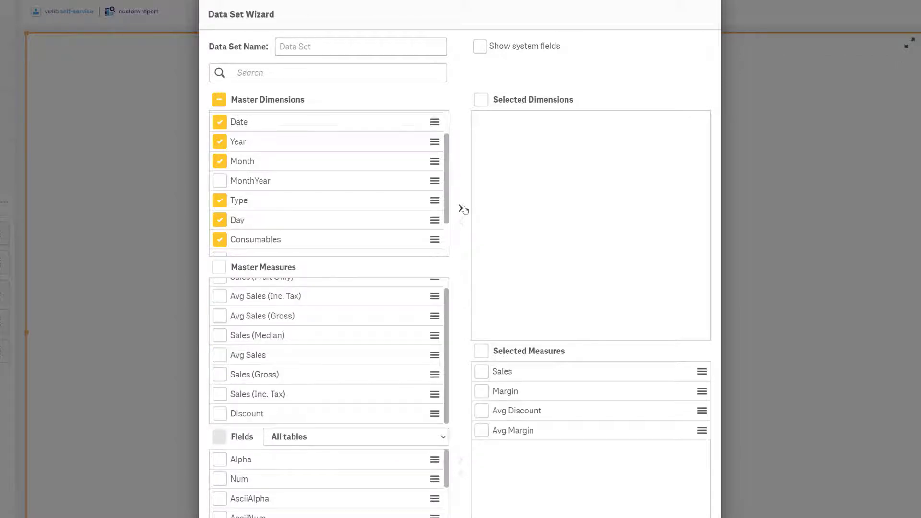
click(461, 208)
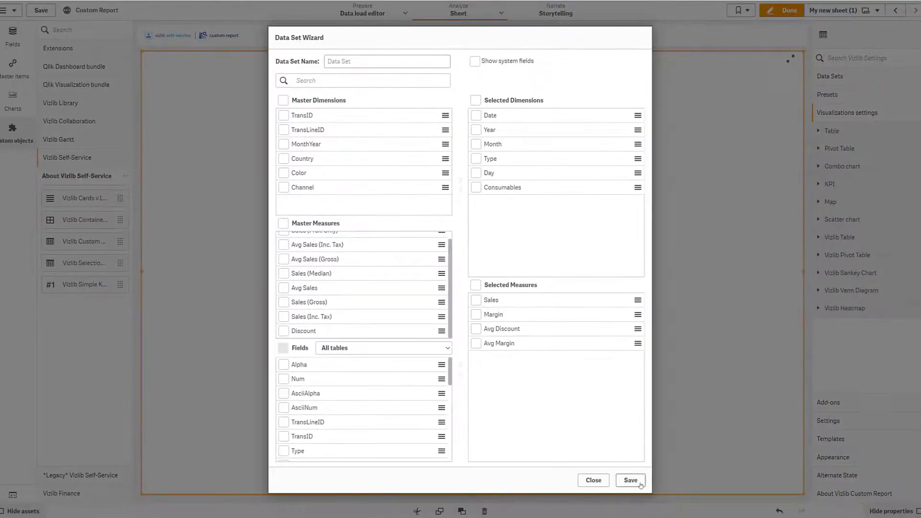
click(640, 485)
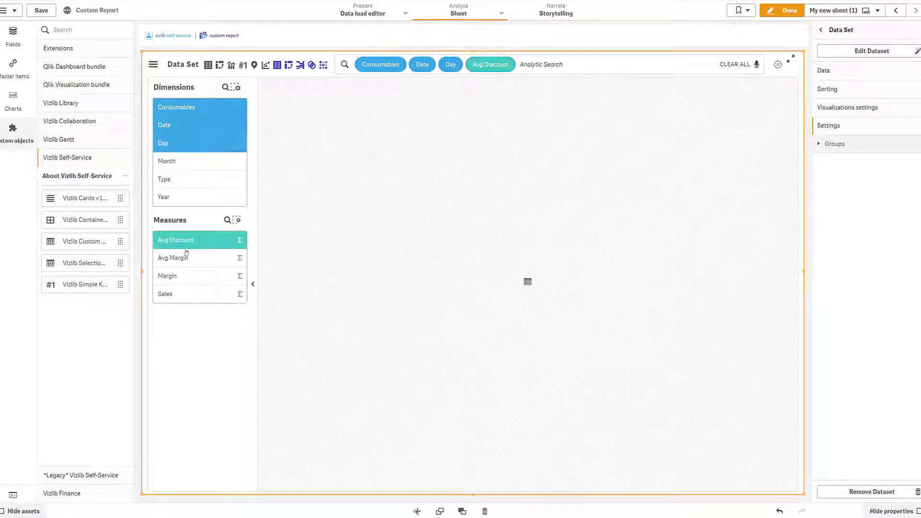
click(859, 75)
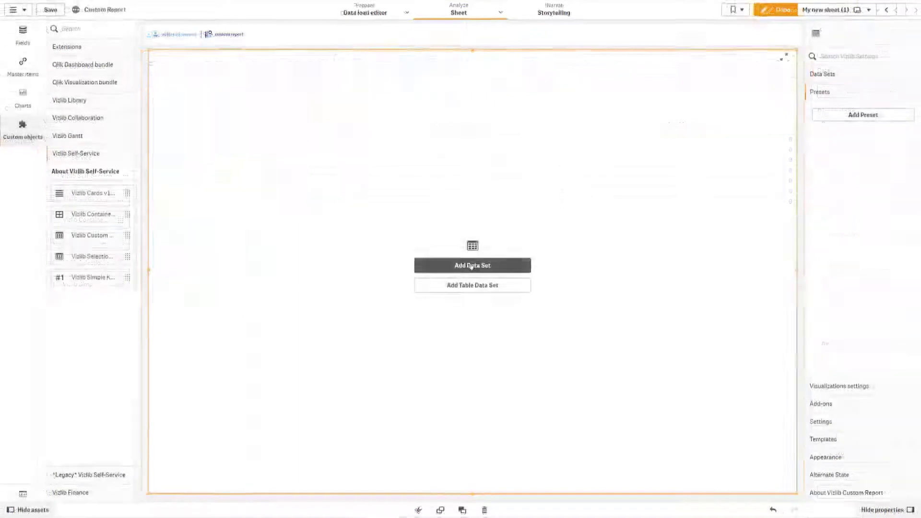
- Start a new data set and add the fields Type, Consumables, Color, Country and Channel as dimensions
click(471, 266)
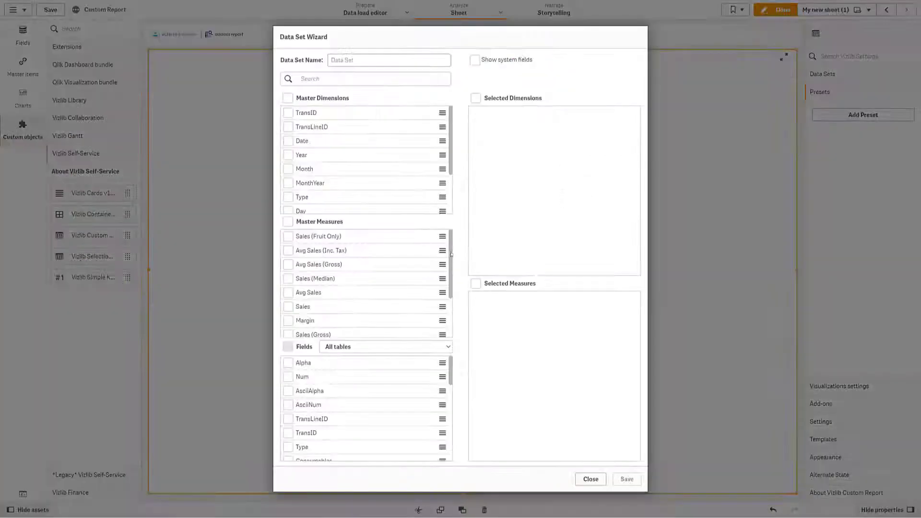
scroll(335, 404, down, 1)
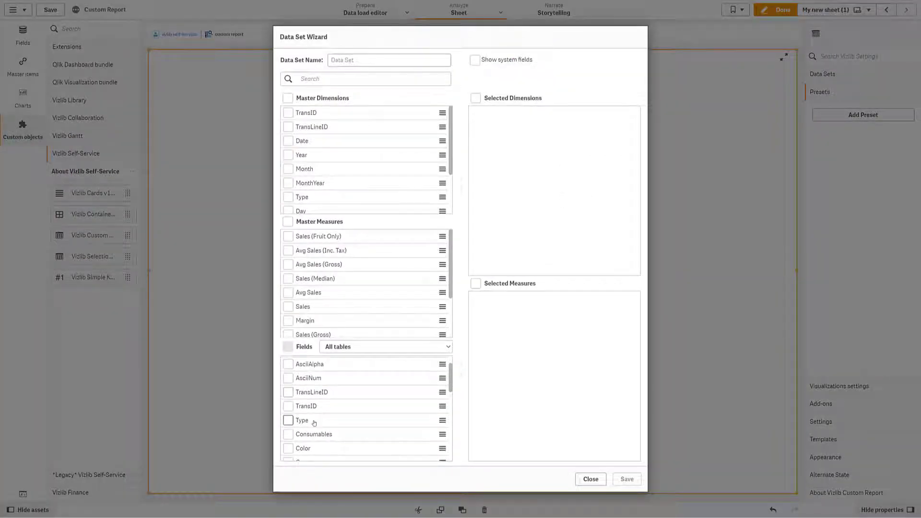
click(314, 426)
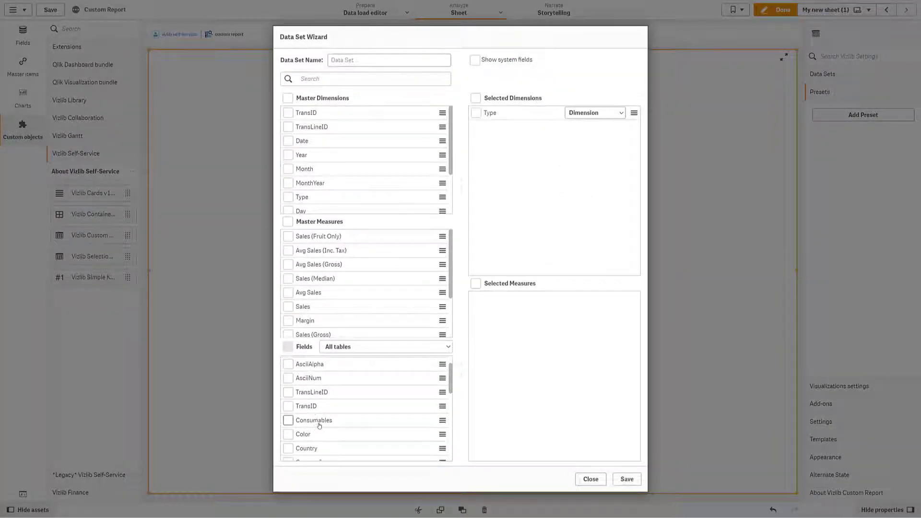
click(320, 426)
click(322, 426)
click(343, 425)
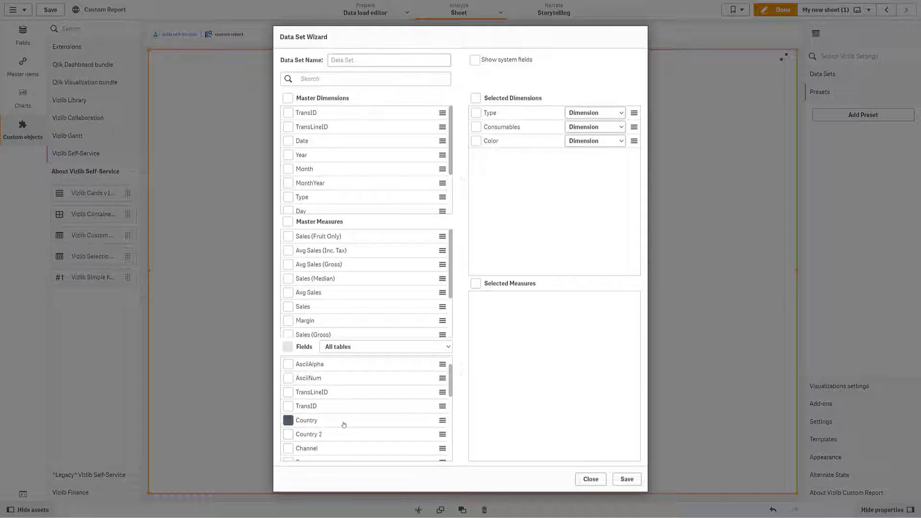
click(343, 437)
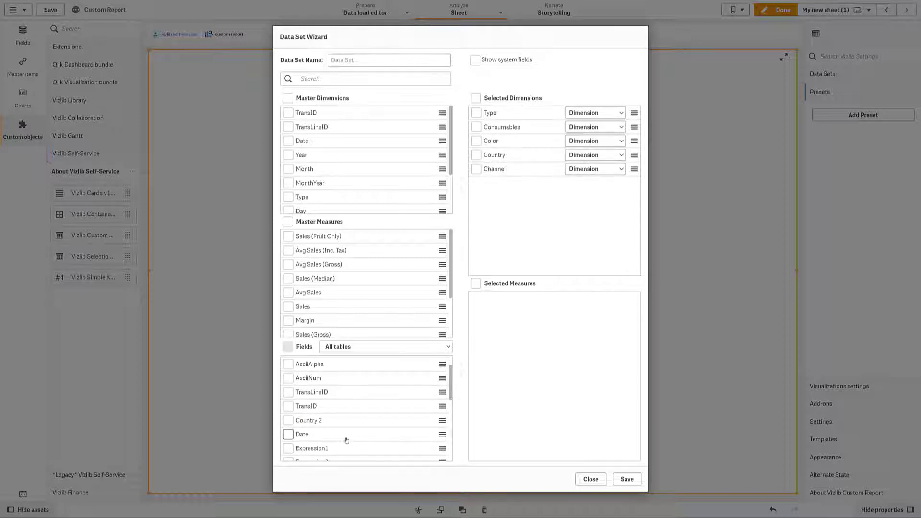
- Add the fields Expression1 and Expression2 as measures, set Expression2's aggregation to Count, and save the data set
click(359, 453)
scroll(364, 431, down, 1)
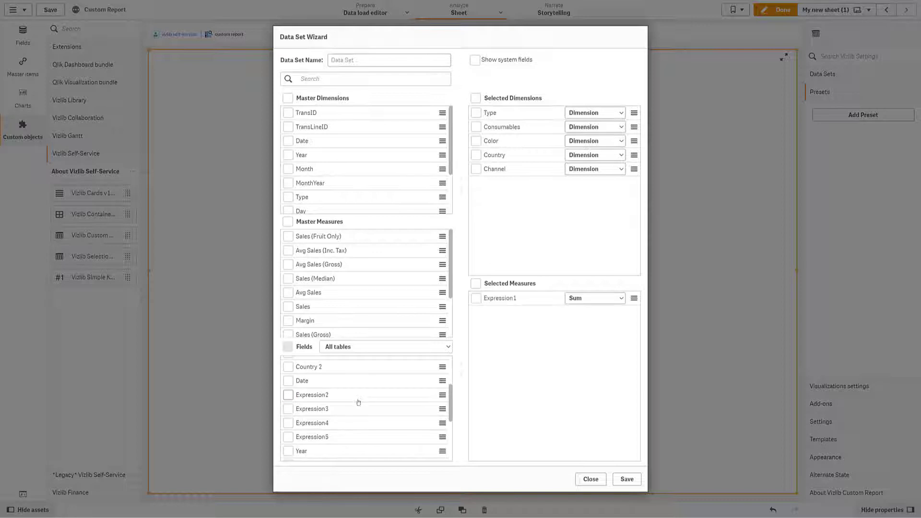
click(594, 315)
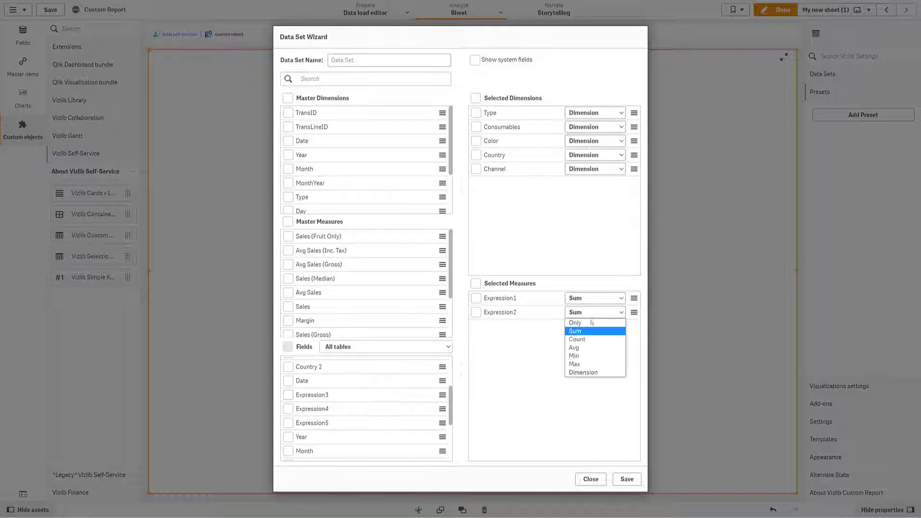
click(588, 342)
click(624, 479)
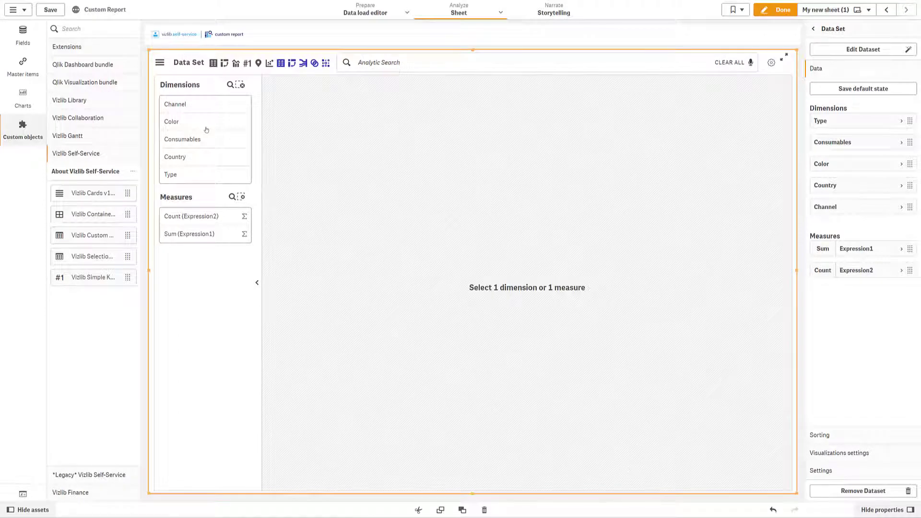
- Chart Sum(Expression1) by Color and Consumables, and set the report's general Vizlib Heatmap palette to Qlik
drag(207, 130, 207, 139)
click(211, 234)
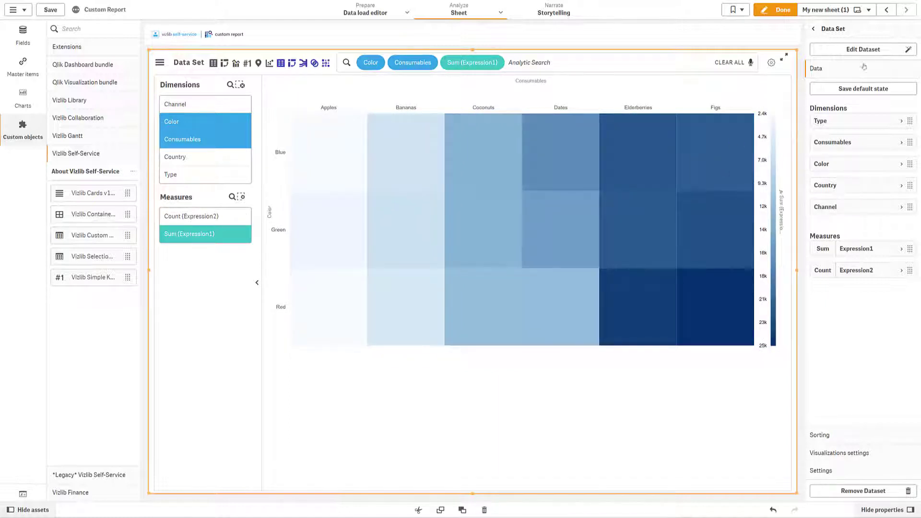
click(815, 30)
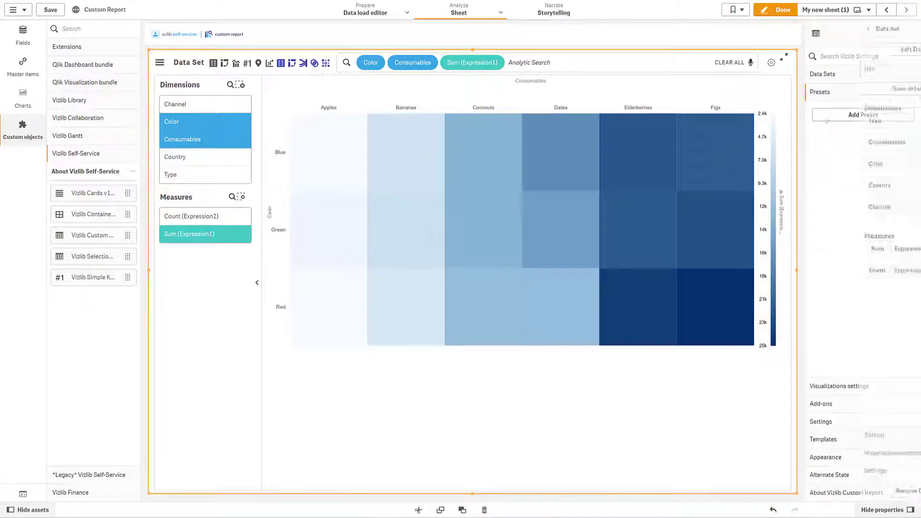
click(840, 387)
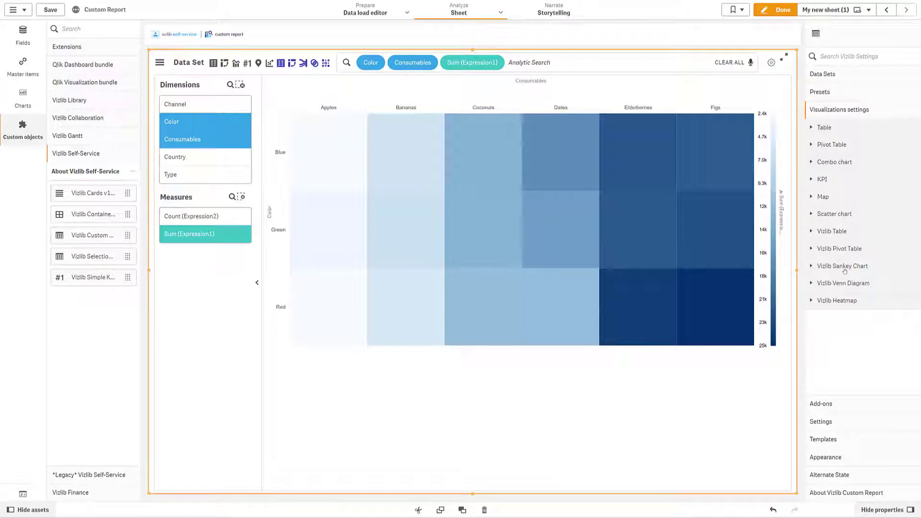
click(846, 303)
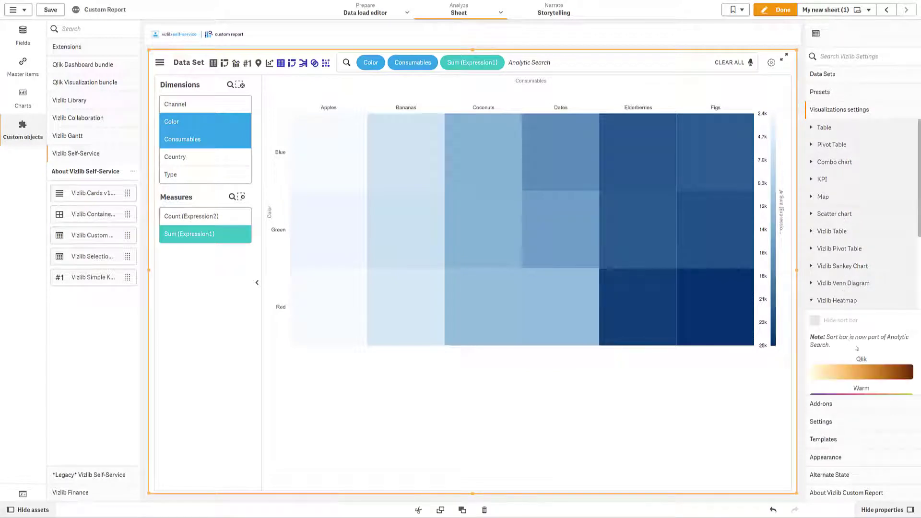
scroll(857, 348, down, 2)
click(864, 263)
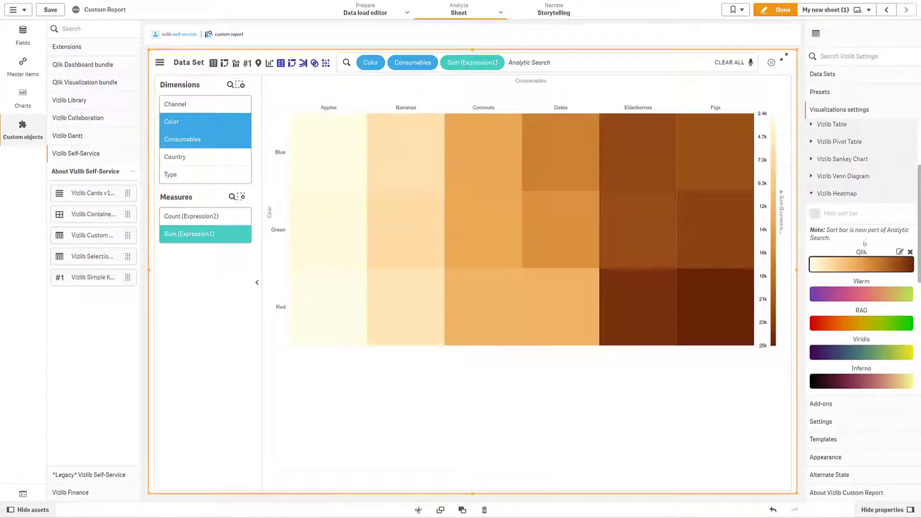
- Turn off default Vizlib Heatmap settings for the data set and apply the RAG palette to it
click(823, 75)
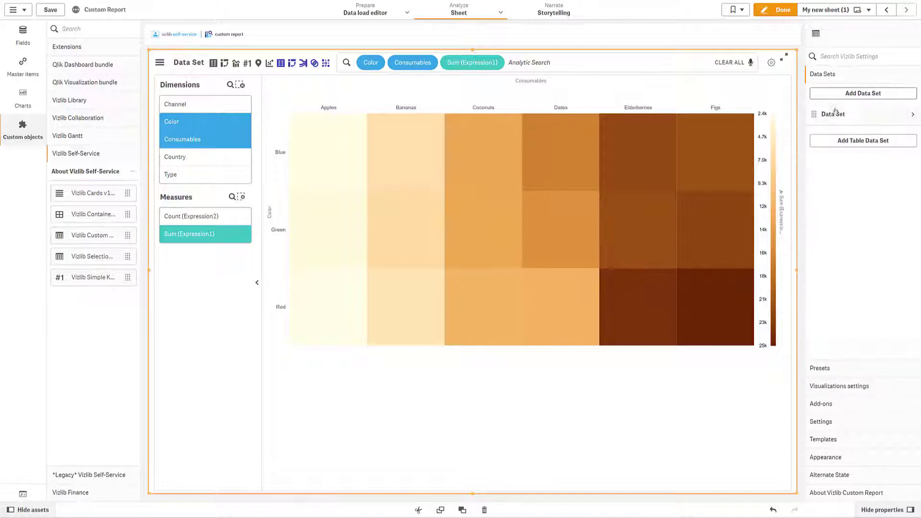
click(836, 113)
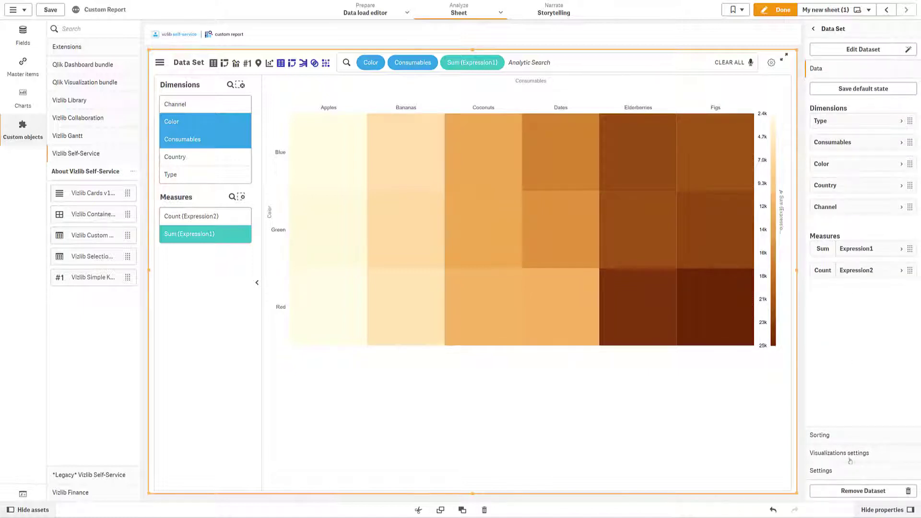
click(848, 454)
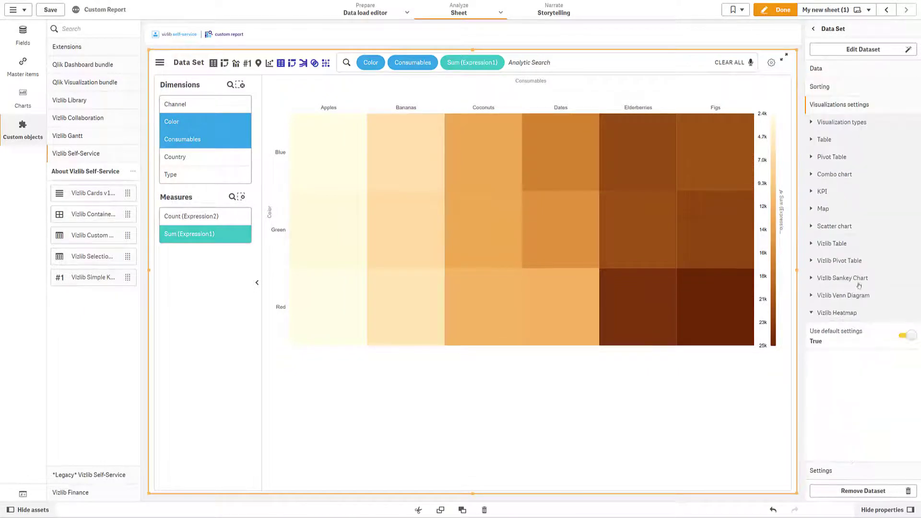
click(909, 336)
scroll(887, 415, down, 1)
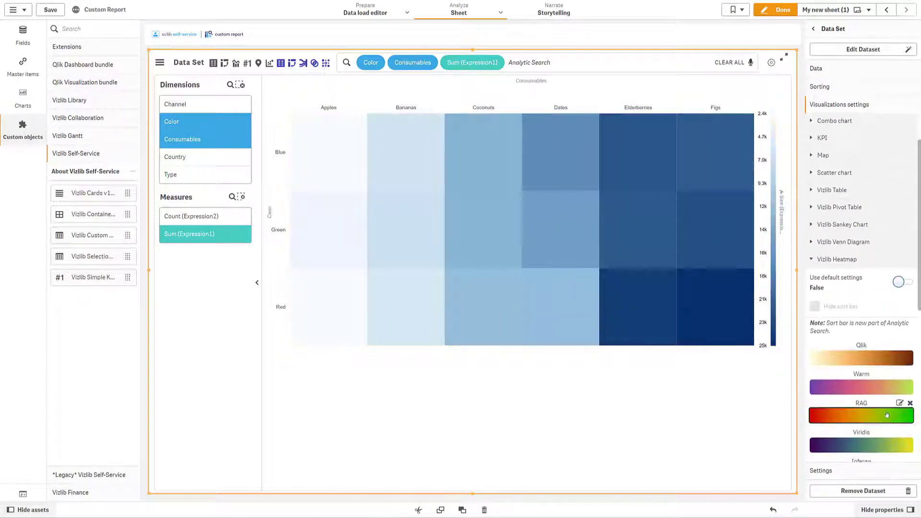
scroll(888, 415, down, 1)
click(872, 366)
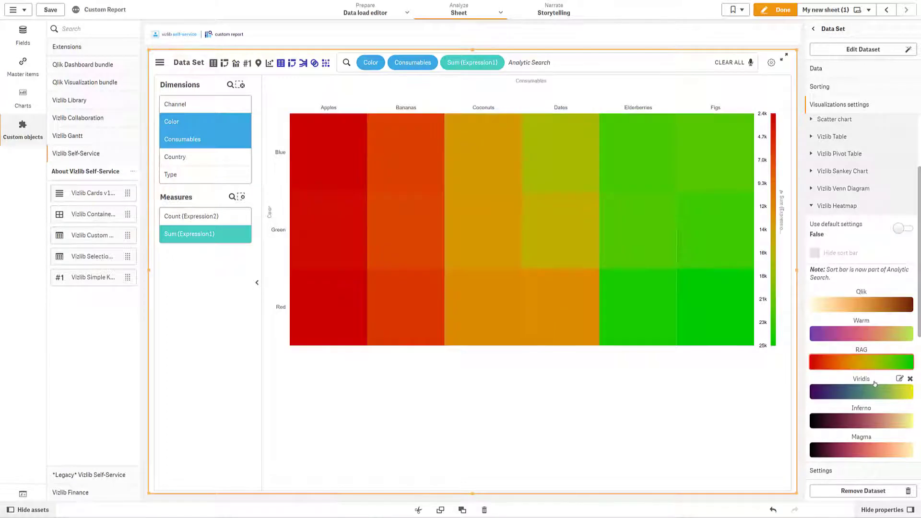
- Finish editing this sheet, switch to the Simple example sheet, and open the Super Report table data set in its report
click(776, 11)
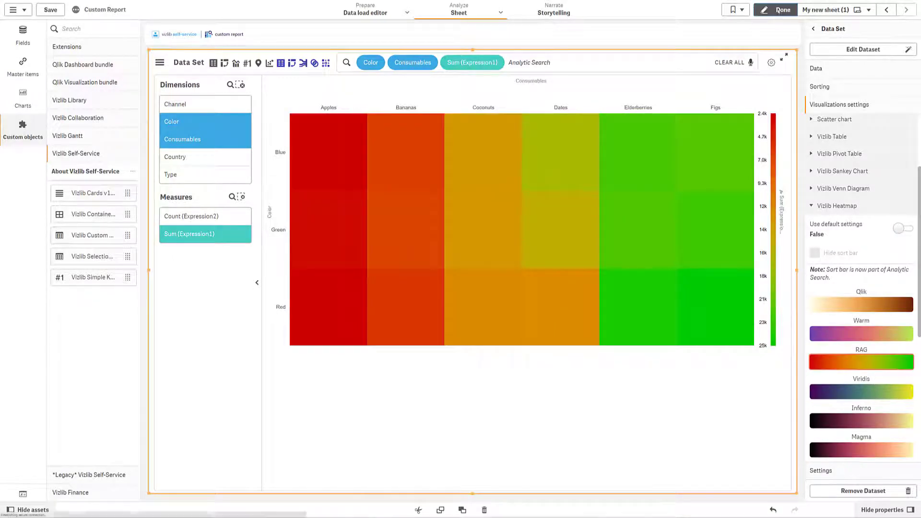
click(821, 11)
click(336, 99)
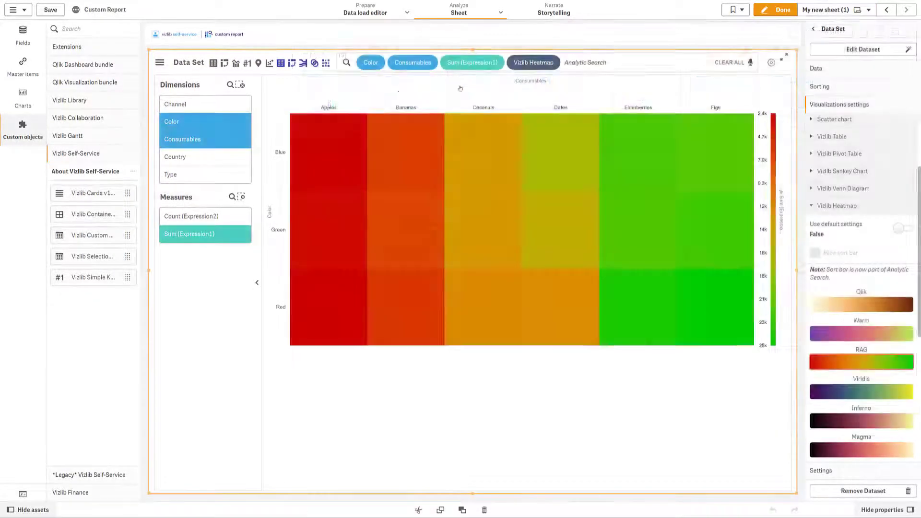
click(759, 116)
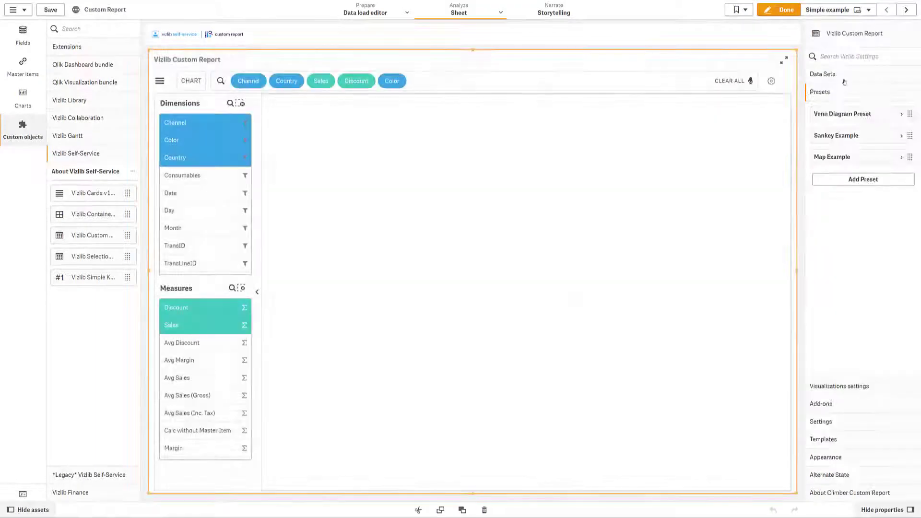
click(853, 74)
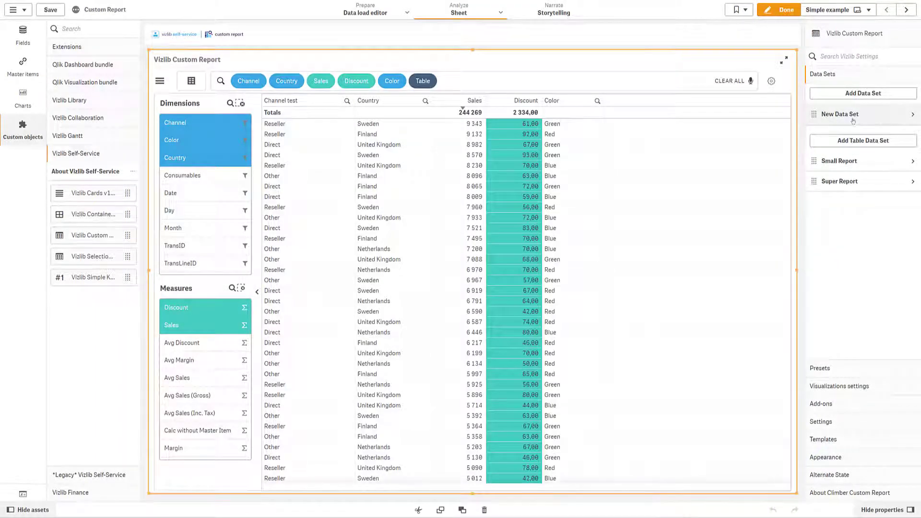
click(845, 181)
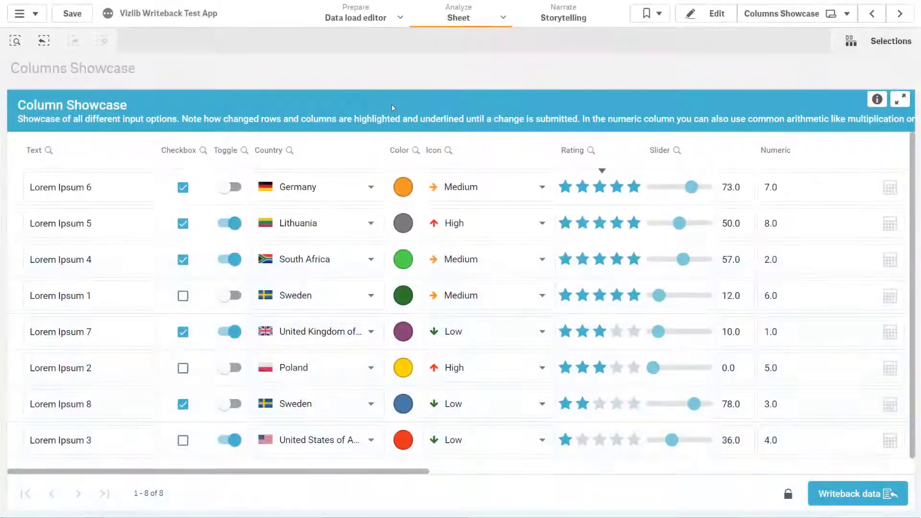
- In the Vizlib Writeback Test App, export the Column Showcase table's data and download the resulting file
right_click(392, 105)
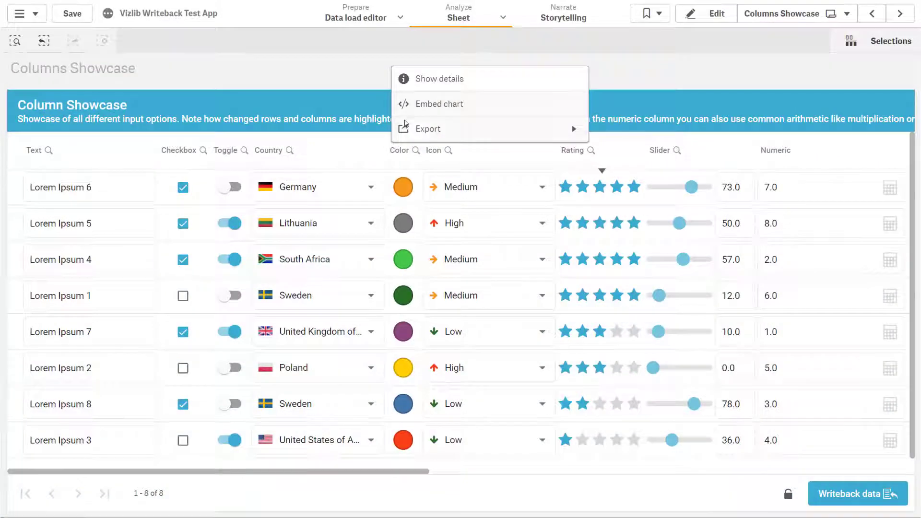
click(405, 129)
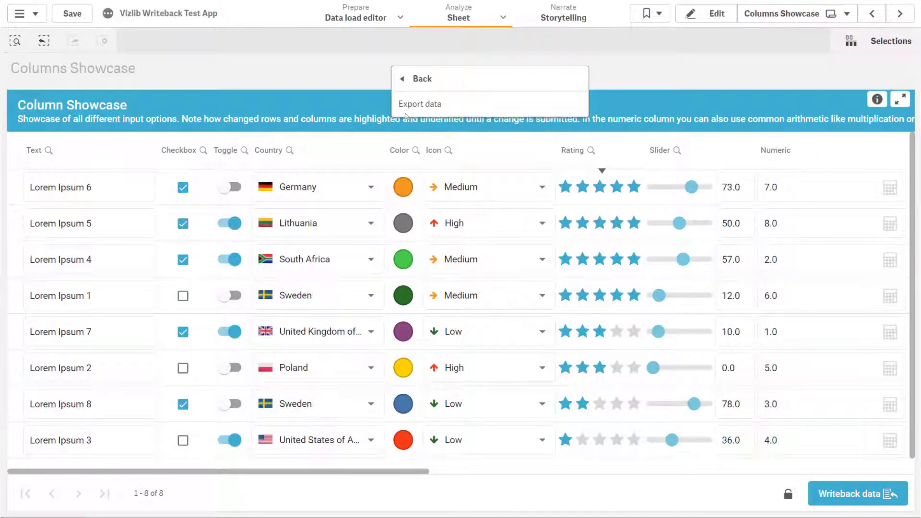
click(410, 105)
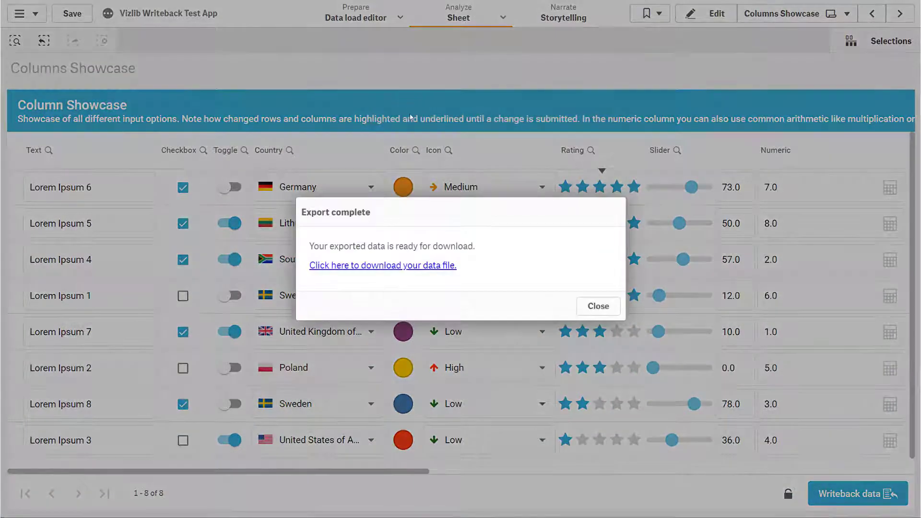
click(412, 268)
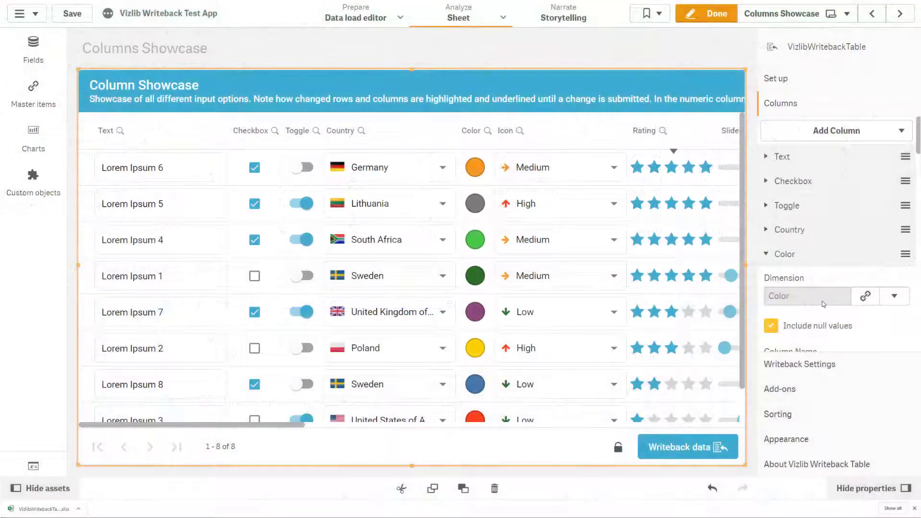
- Turn Exclude from export on and off again for the Color column, and enable Export null
scroll(822, 292, down, 8)
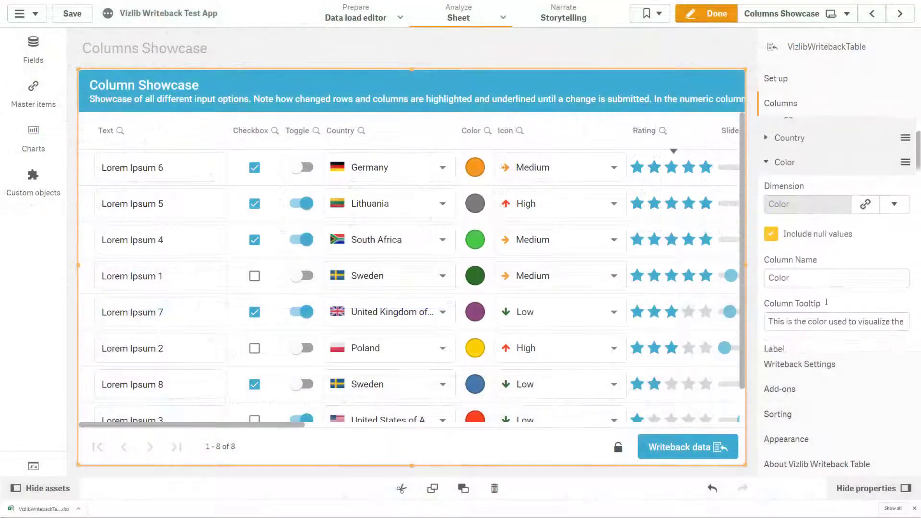
scroll(821, 288, down, 10)
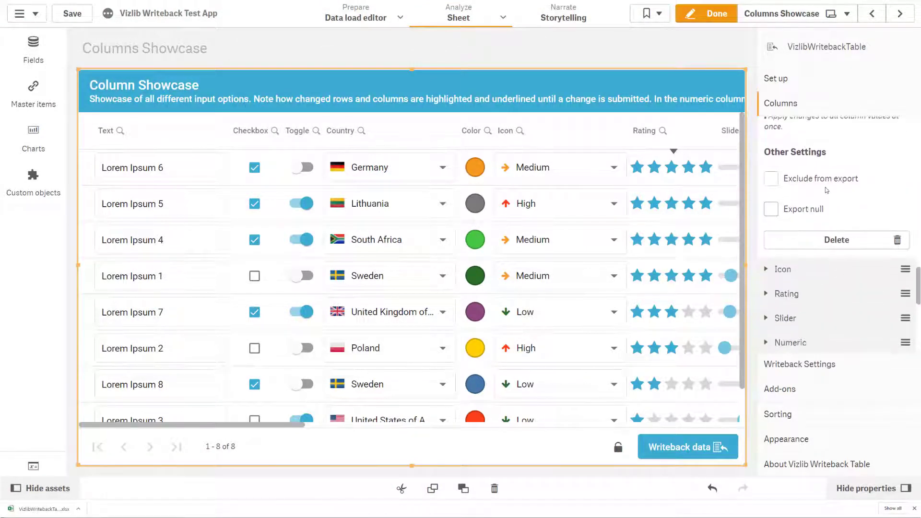
click(826, 187)
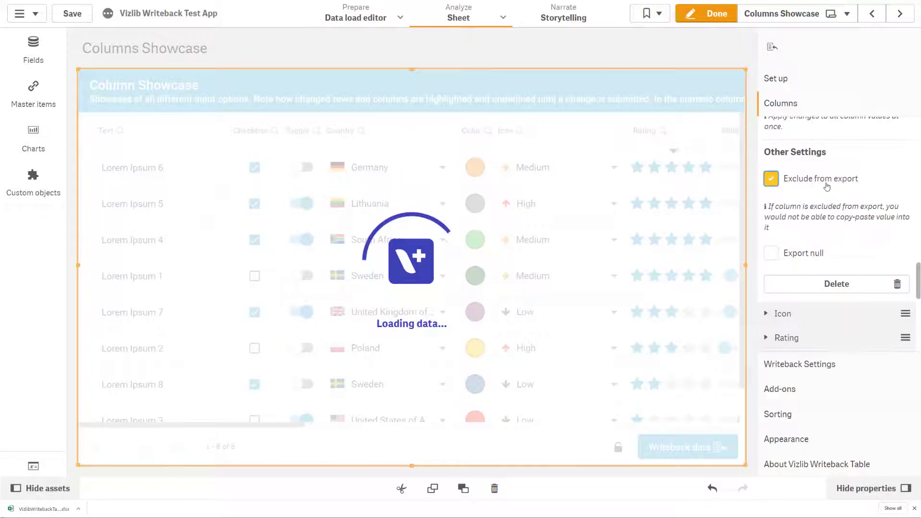
click(826, 187)
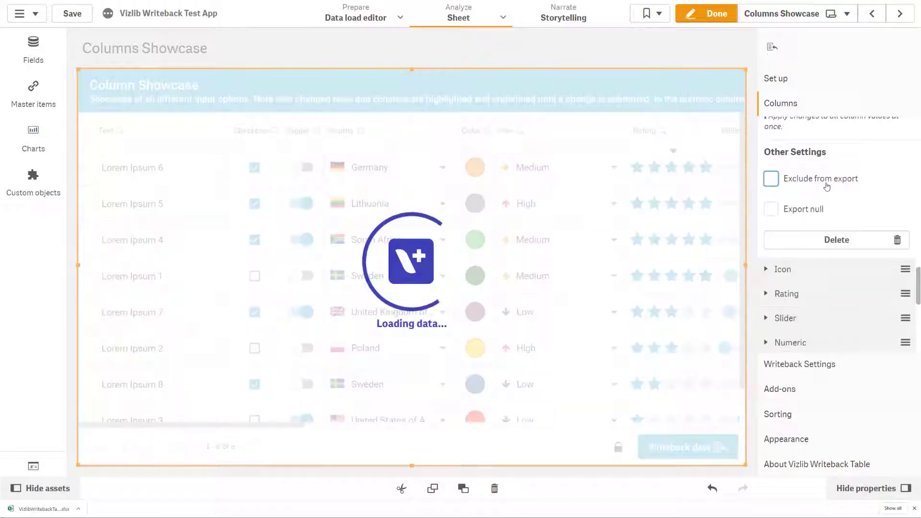
click(816, 210)
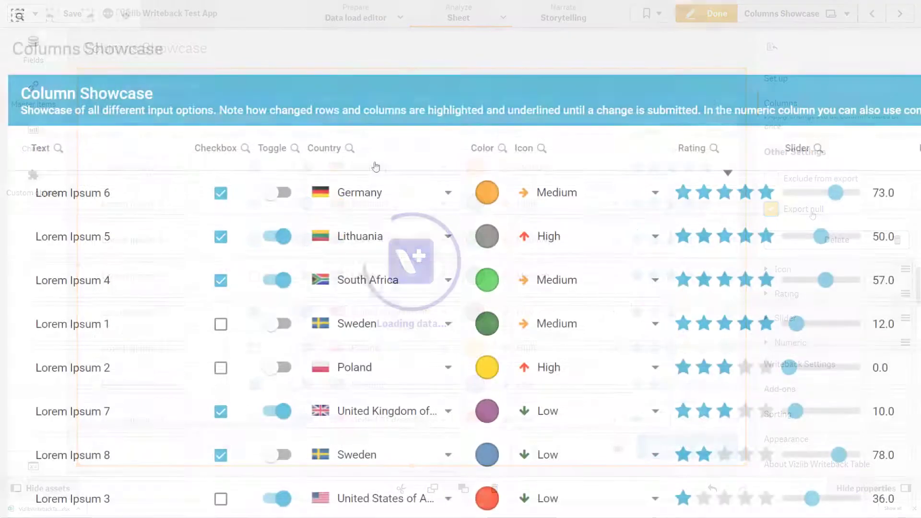
- Sort the Column Showcase table by Country in both directions, and by Rating from highest to lowest
click(376, 167)
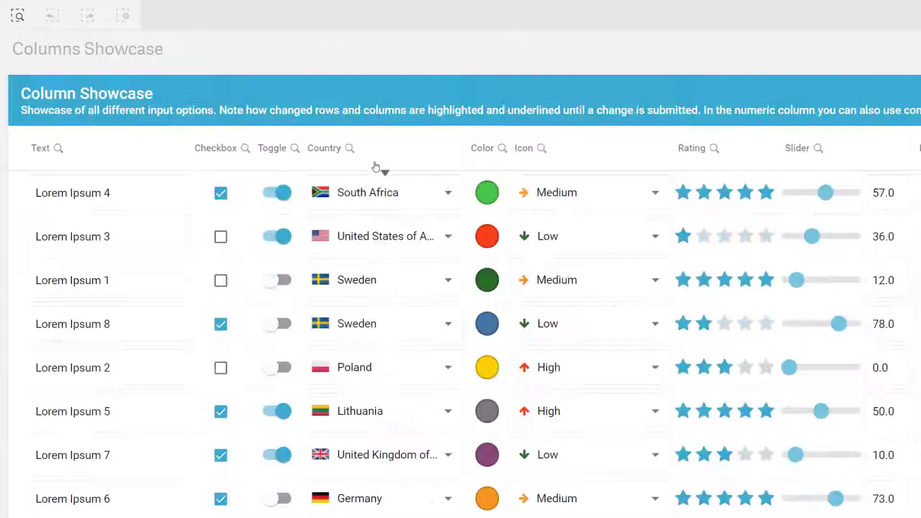
click(381, 168)
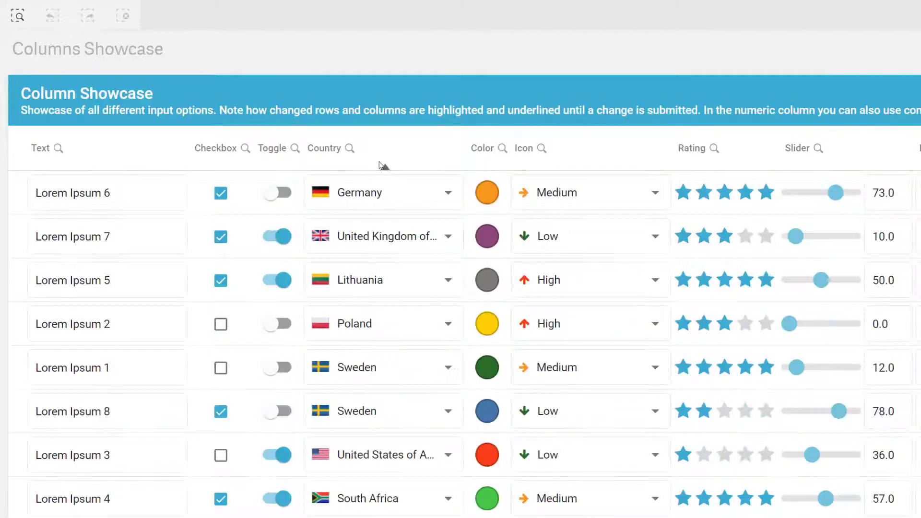
click(727, 163)
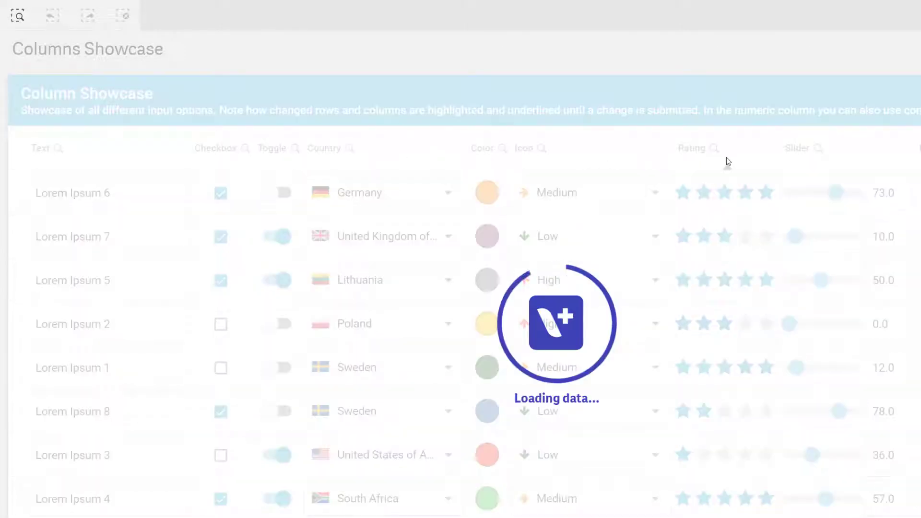
click(727, 163)
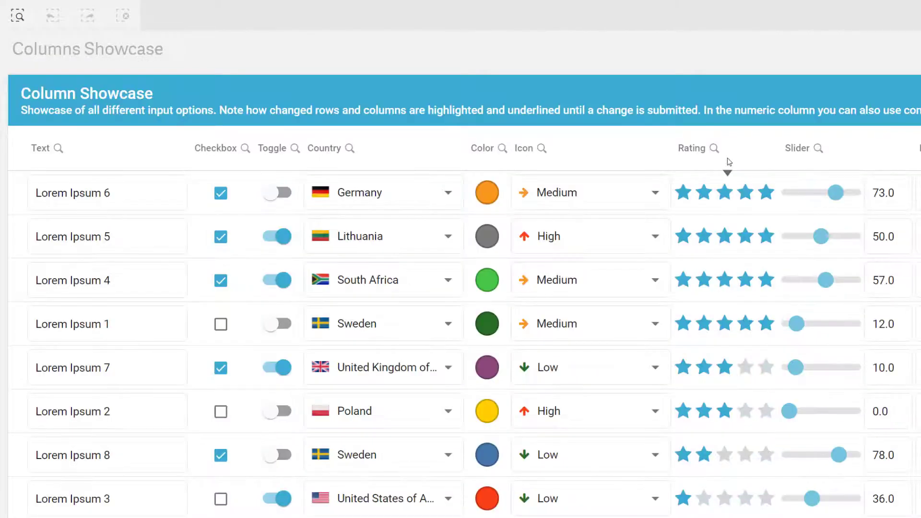
- Search the Country column for "se" and filter the table to the value SE
click(350, 149)
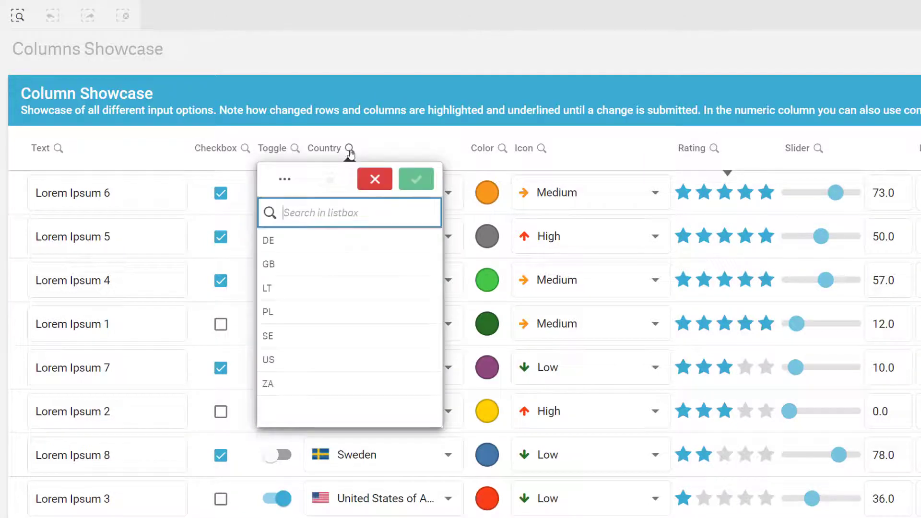
text(se)
click(287, 243)
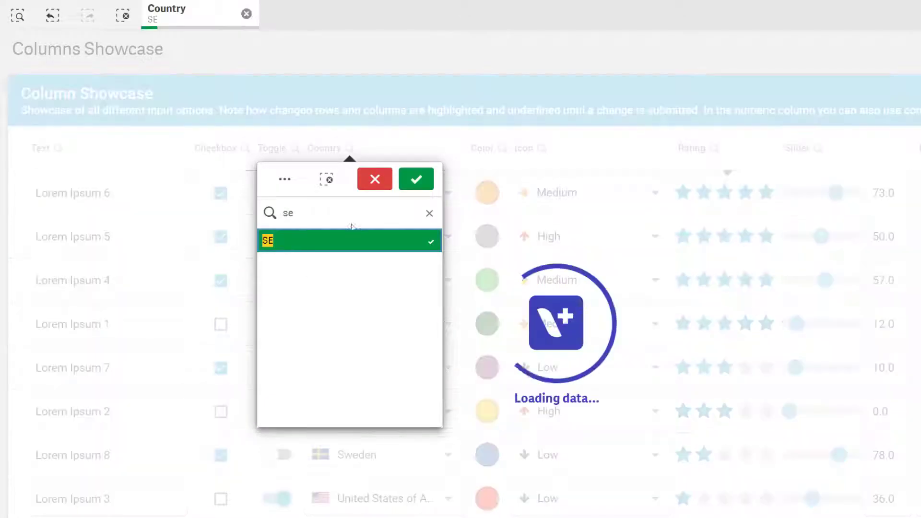
click(430, 182)
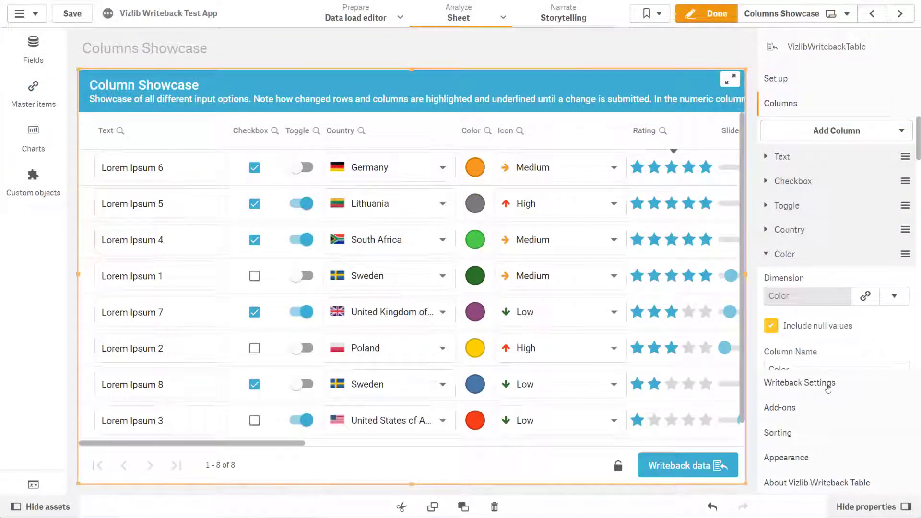
- Open the Audit Trail options in the Column Showcase table's writeback settings for viewing
click(828, 384)
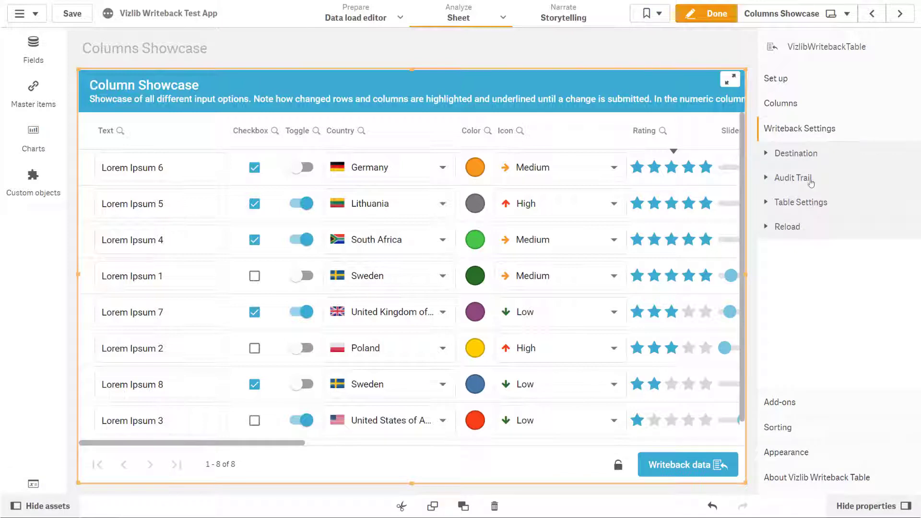
click(811, 179)
scroll(822, 300, down, 1)
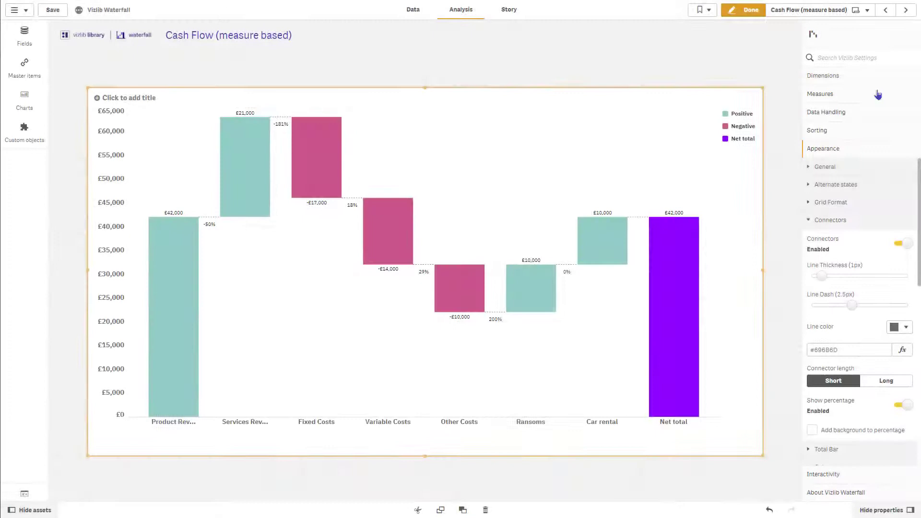
- In the Vizlib Waterfall app, open the settings of the cash flow chart's Product Revenue measure
click(878, 94)
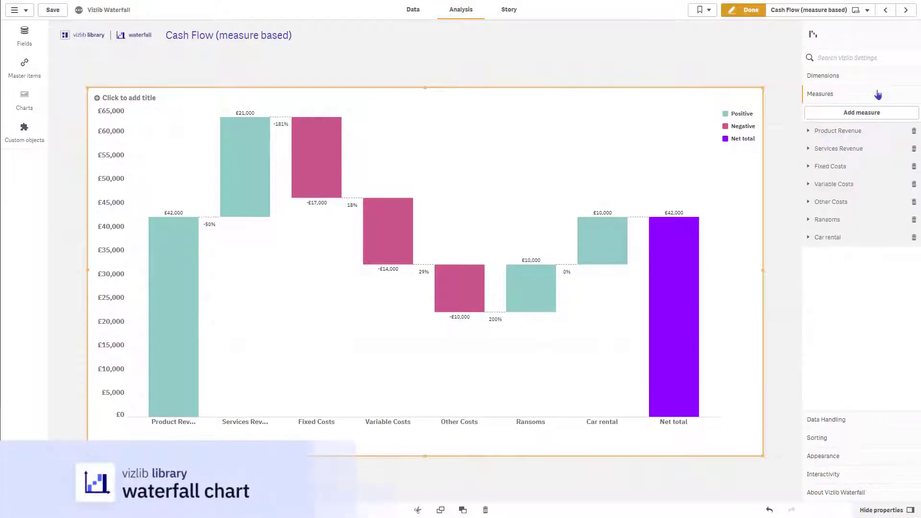
click(867, 136)
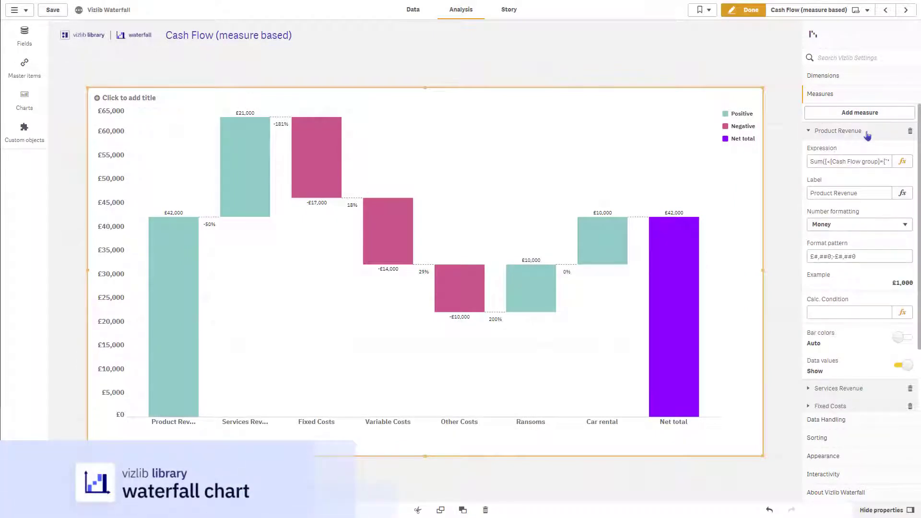
- Collapse the Product Revenue settings and examine the cash flow chart's full list of measures
click(868, 136)
click(853, 243)
click(853, 244)
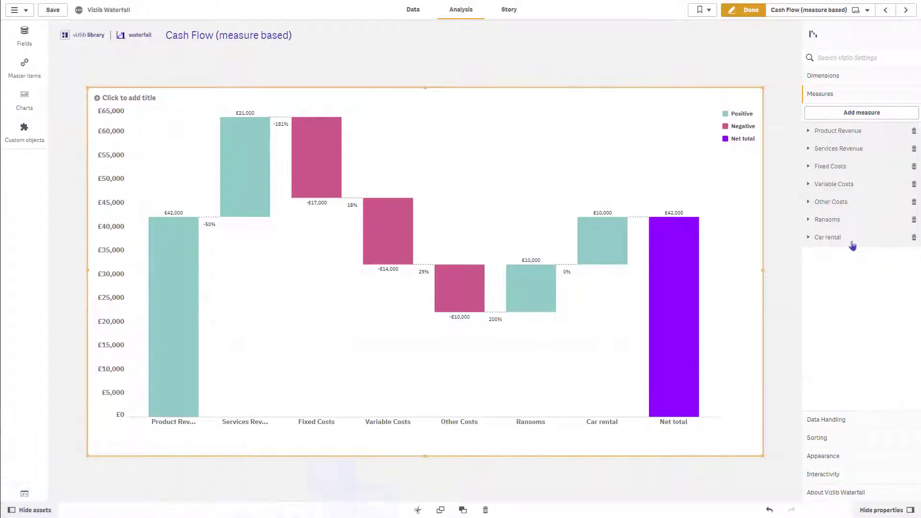
- On the Dimension Split sheet, inspect the Data Values chart's dimension and open its Sum(WaterFallValue) measure settings
click(820, 10)
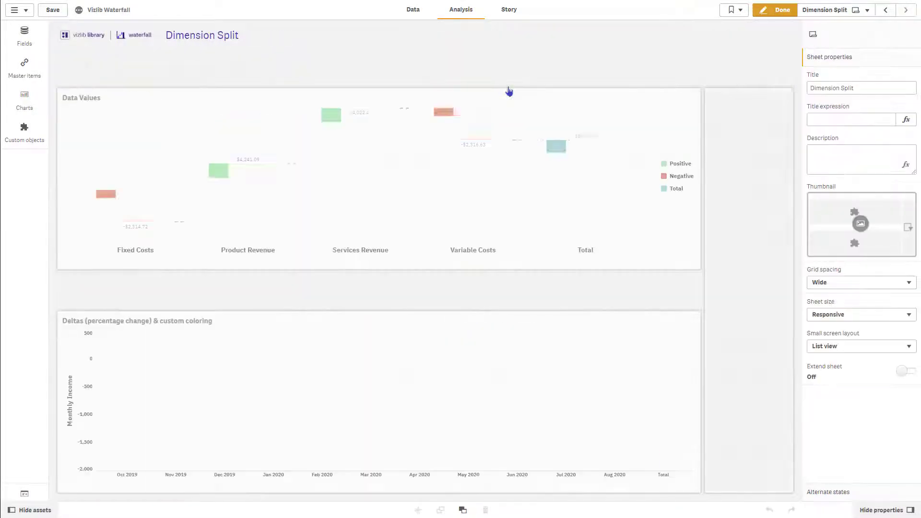
click(602, 111)
click(856, 82)
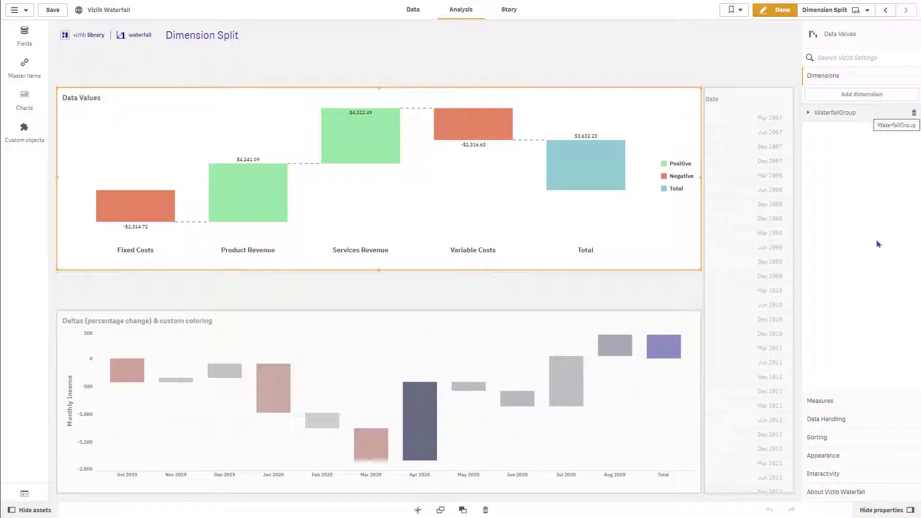
click(856, 402)
click(856, 136)
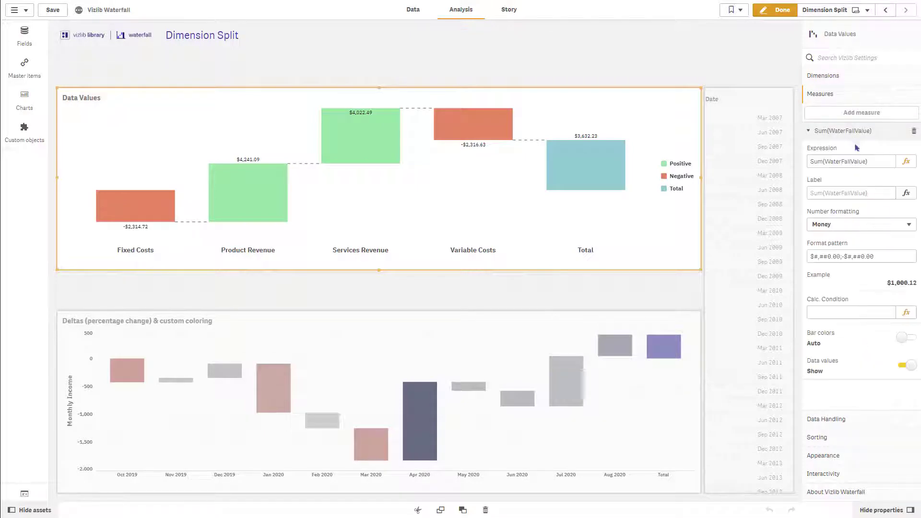
- Leave edit mode and filter the Data Values chart to Fixed Costs, Product Revenue and Services Revenue
click(769, 14)
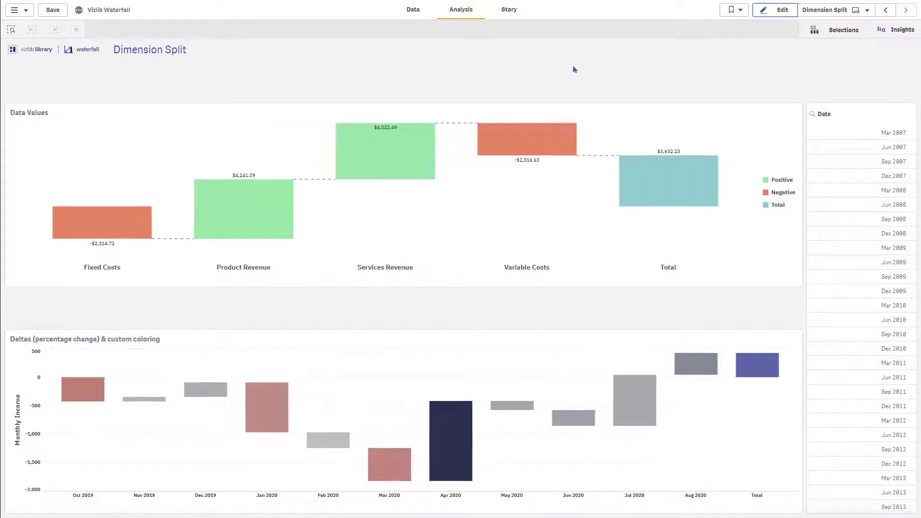
click(136, 219)
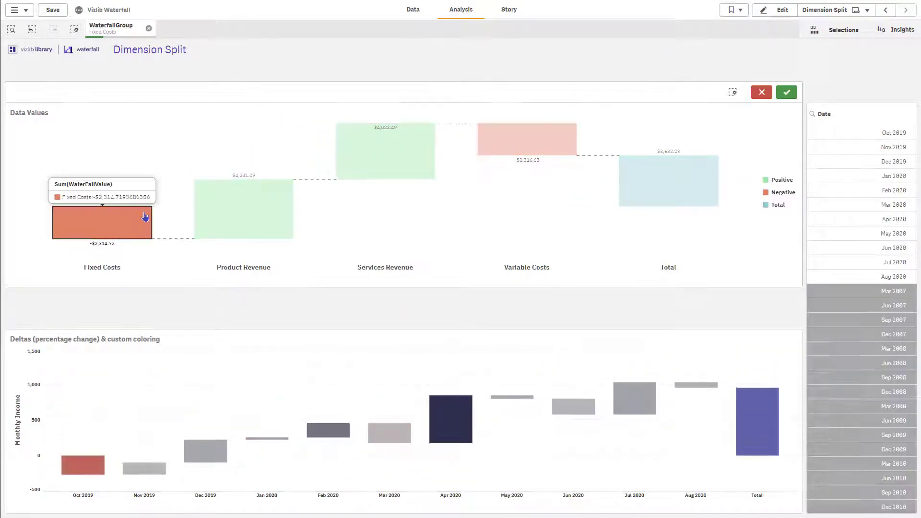
click(239, 210)
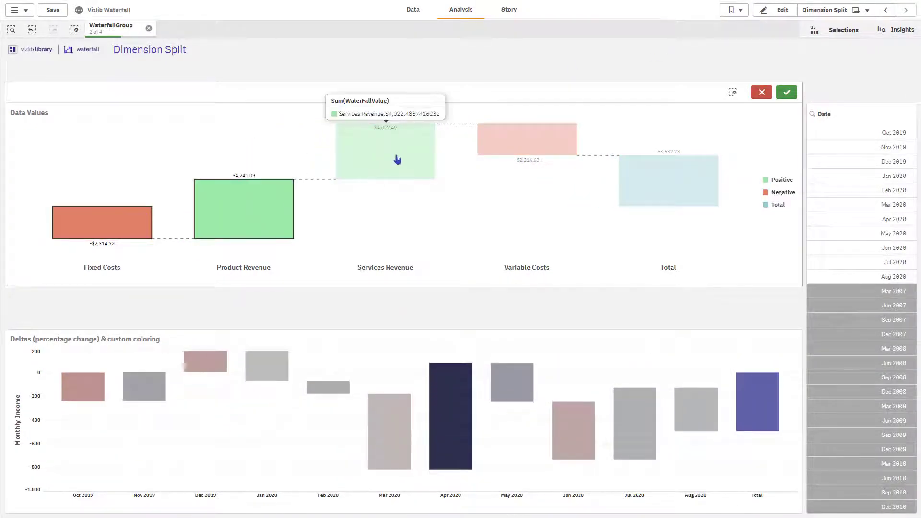
click(403, 154)
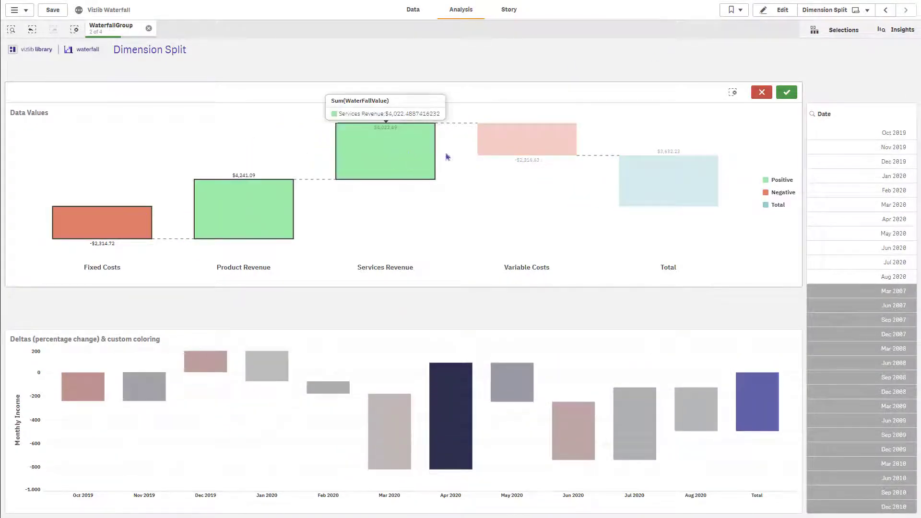
click(787, 93)
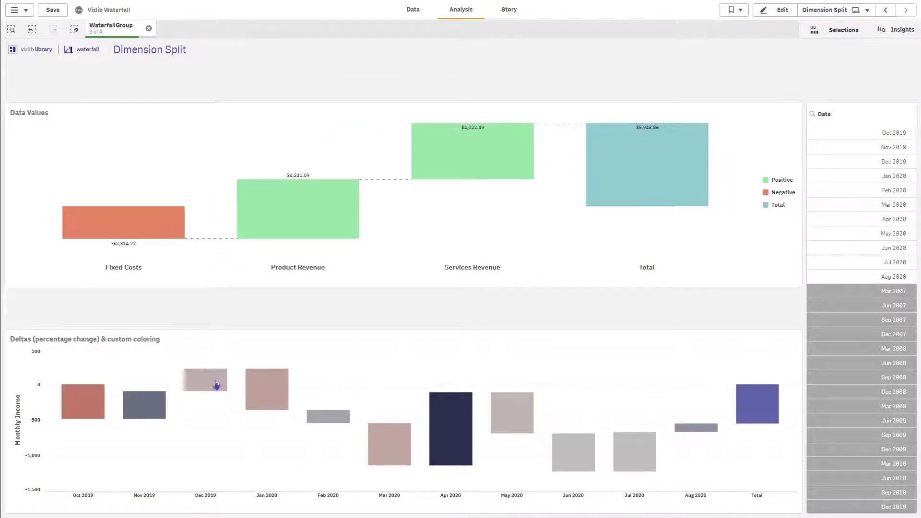
- Select the Nov 2019, Dec 2019 and Jan 2020 bars in the Deltas (percentage change) & custom coloring chart
click(139, 398)
click(222, 382)
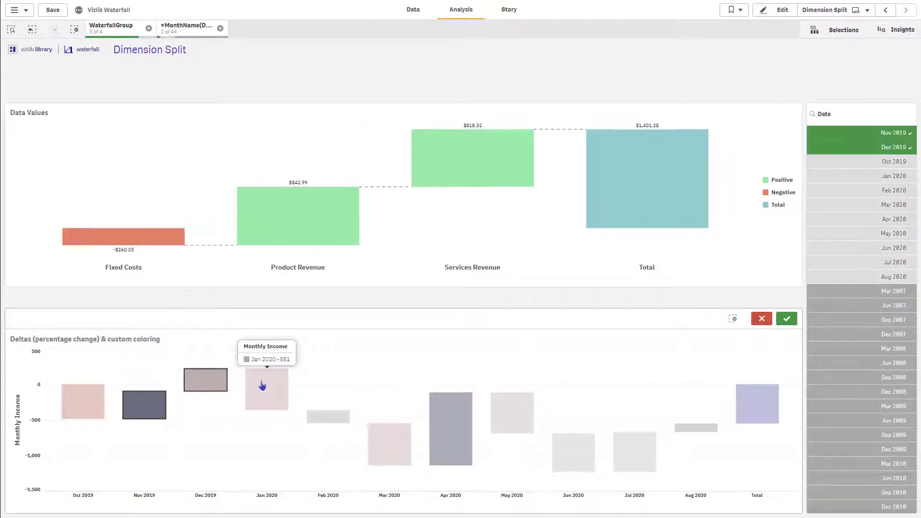
click(262, 385)
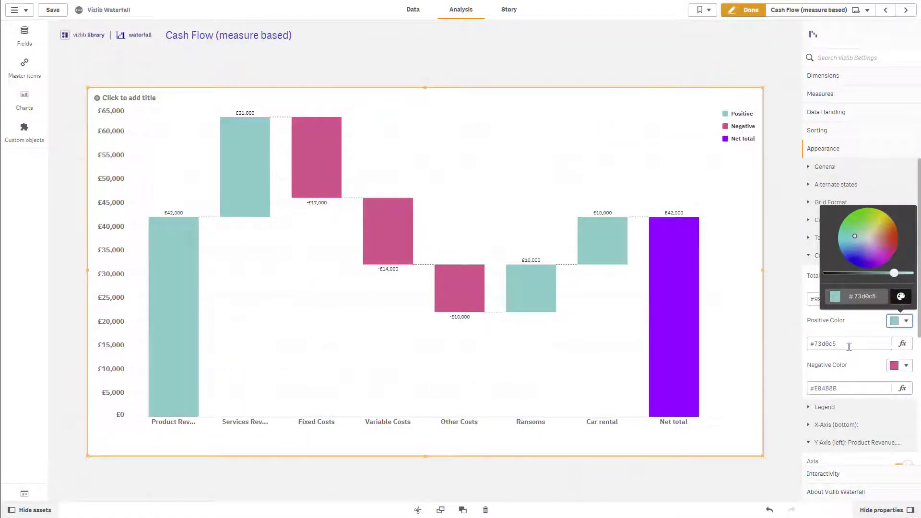
- In the cash flow chart's connector settings, try the Long connector length, return it to Short, and turn on Show percentage
click(849, 347)
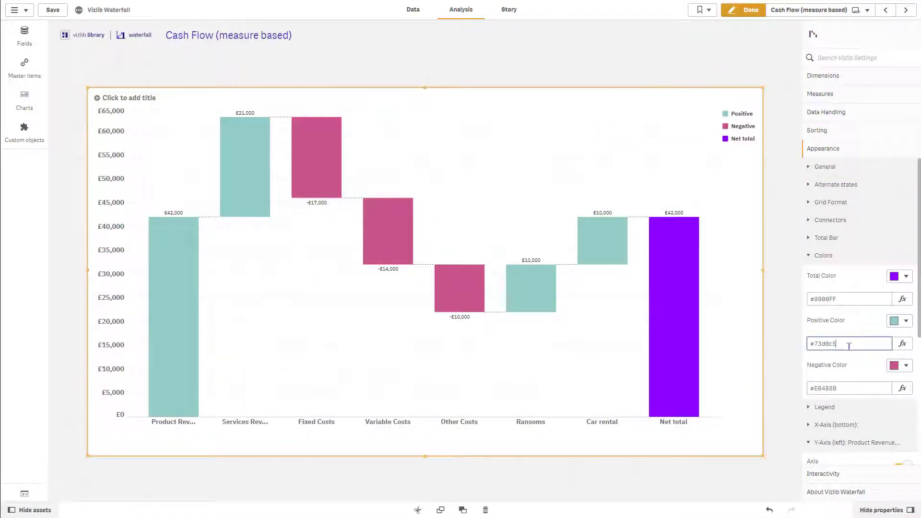
click(863, 225)
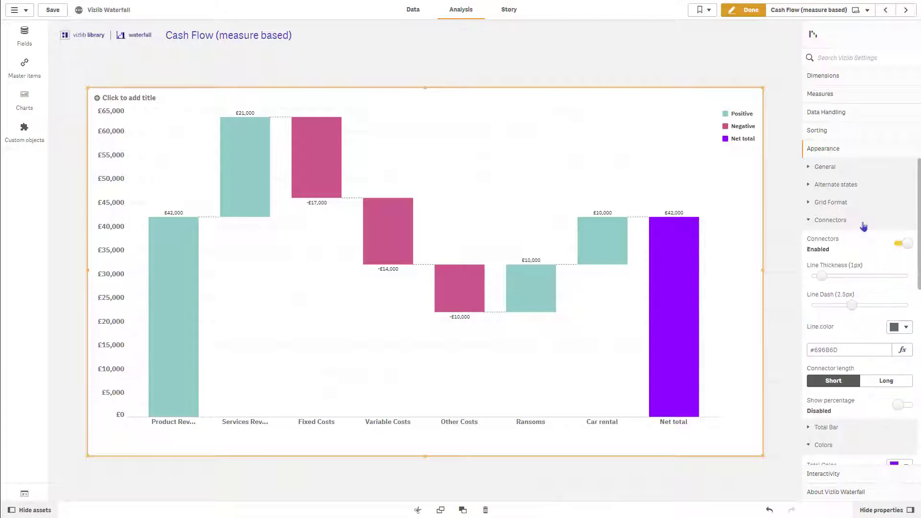
click(875, 384)
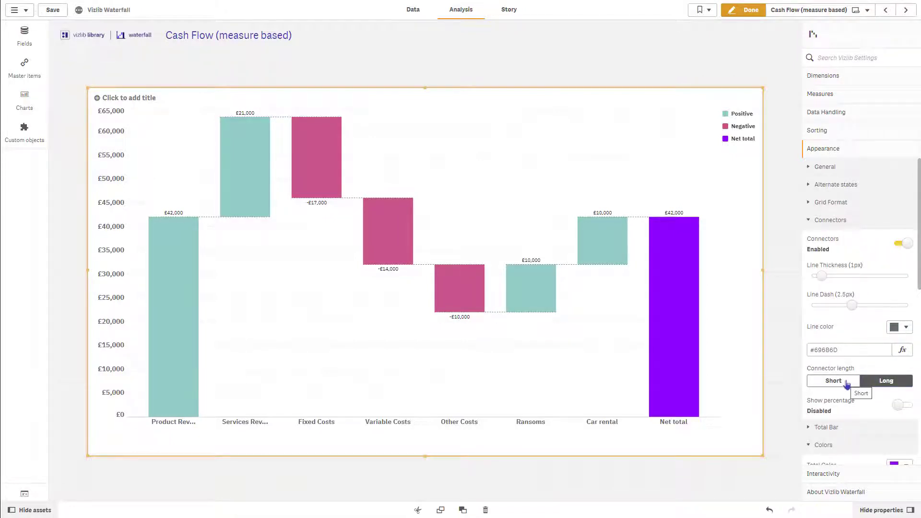
click(846, 384)
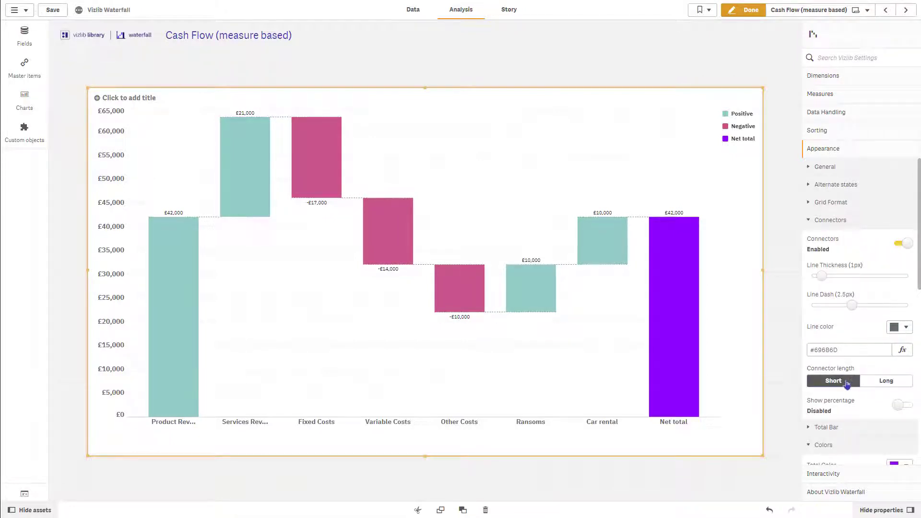
click(898, 406)
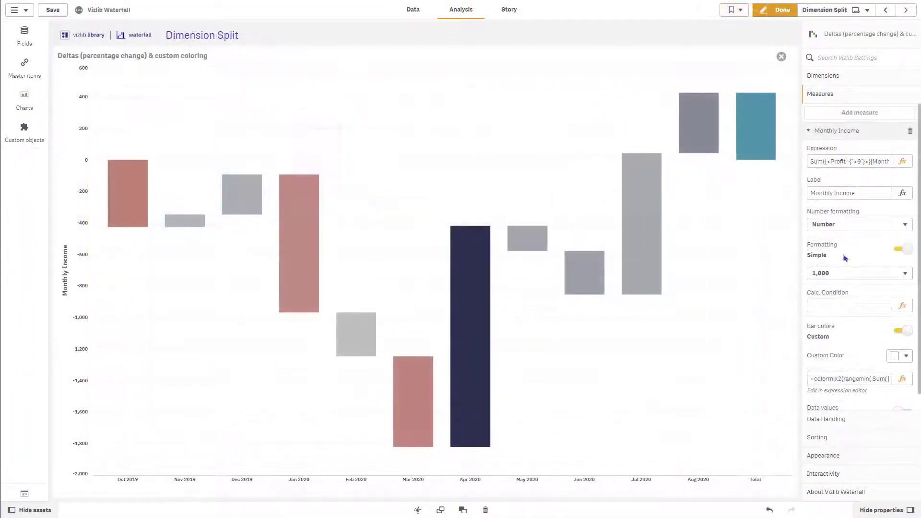
- Change the blue value of the second rgb color to 186 in Monthly Income's custom bar color expression, and leave edit mode
scroll(866, 354, down, 1)
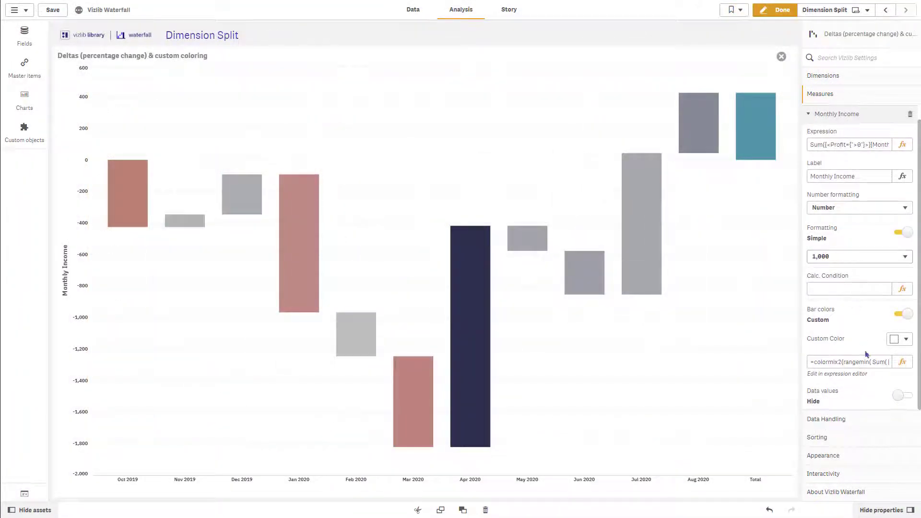
click(901, 365)
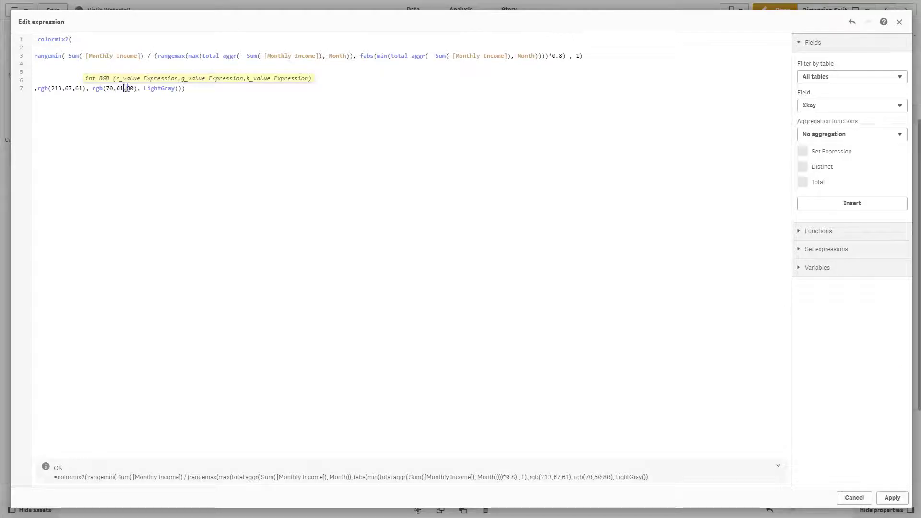
text(186)
click(893, 498)
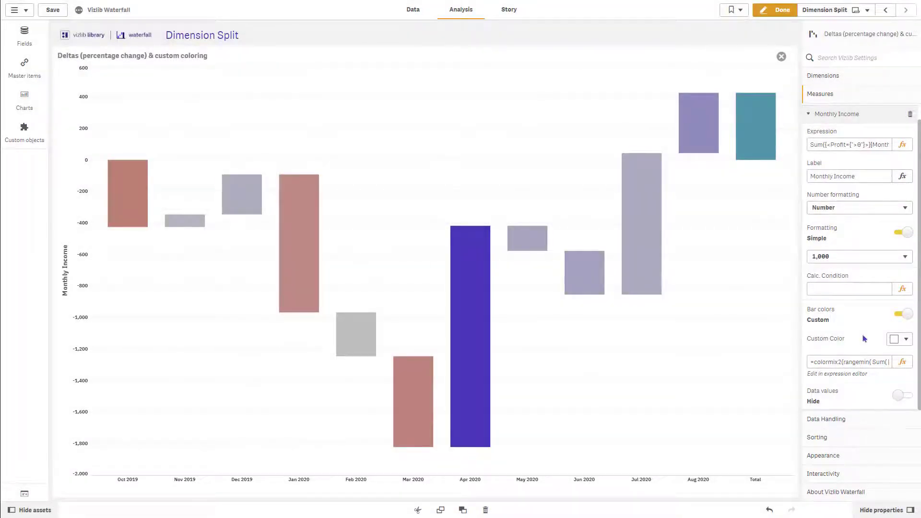
click(769, 13)
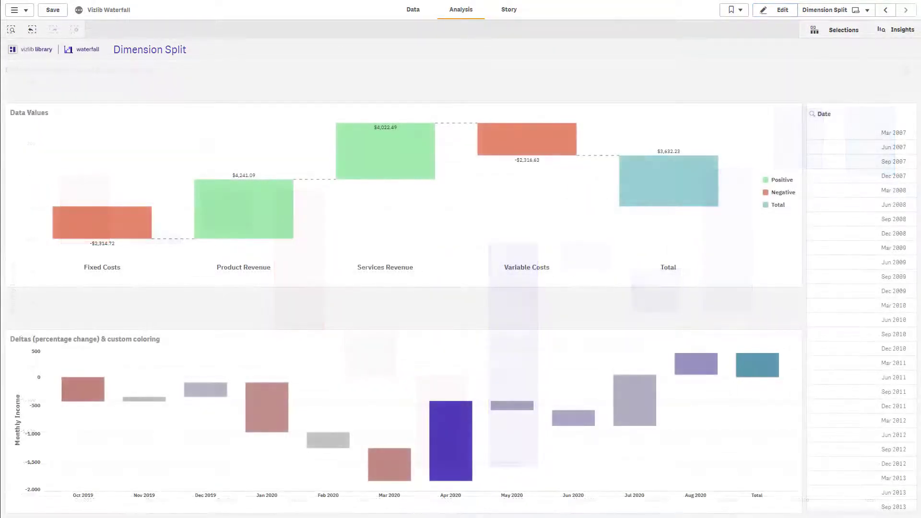
- Filter the Dimension Split sheet's Date list to Jan 2020 through Jun 2020
scroll(871, 408, down, 5)
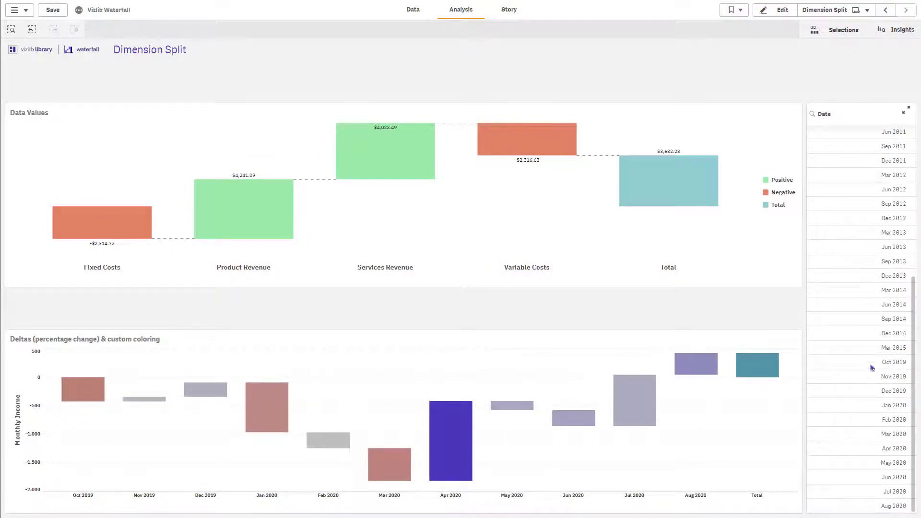
drag(879, 413, 879, 486)
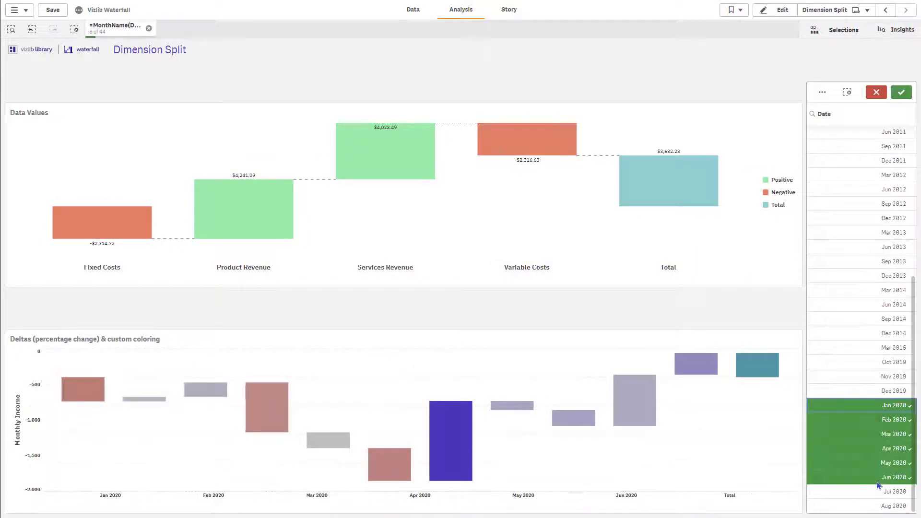
click(900, 93)
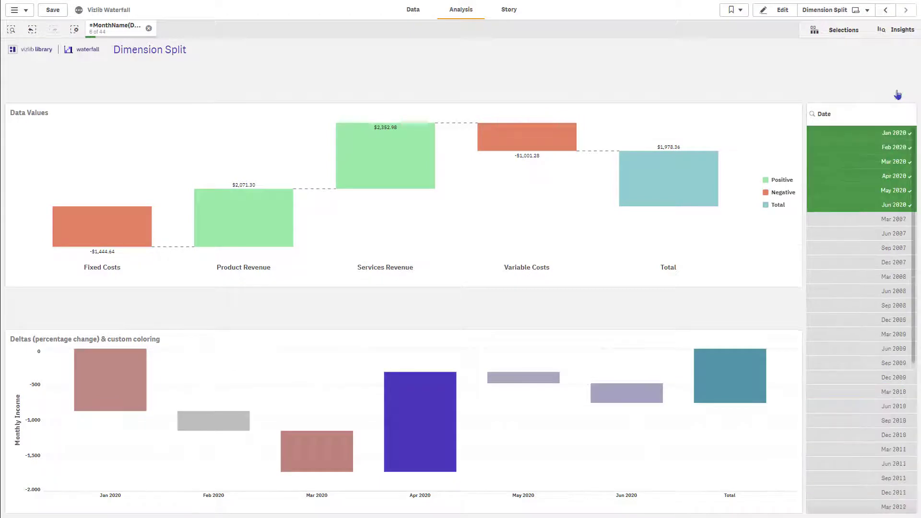
- Filter the Data Values chart to Product Revenue, Services Revenue and Variable Costs
click(259, 222)
click(403, 150)
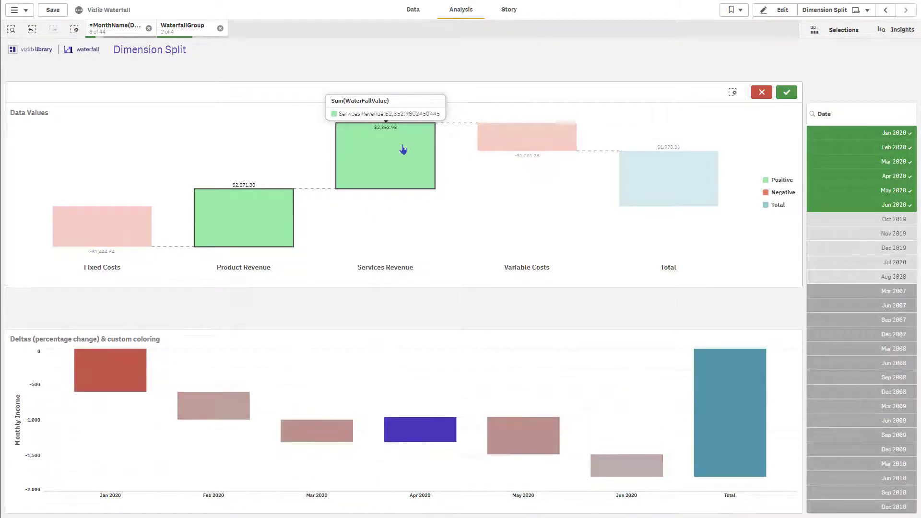
click(516, 145)
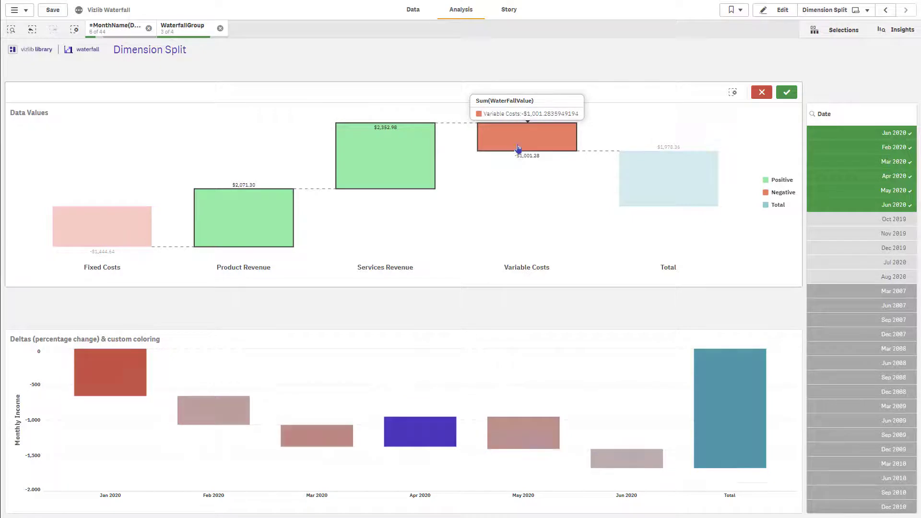
click(790, 95)
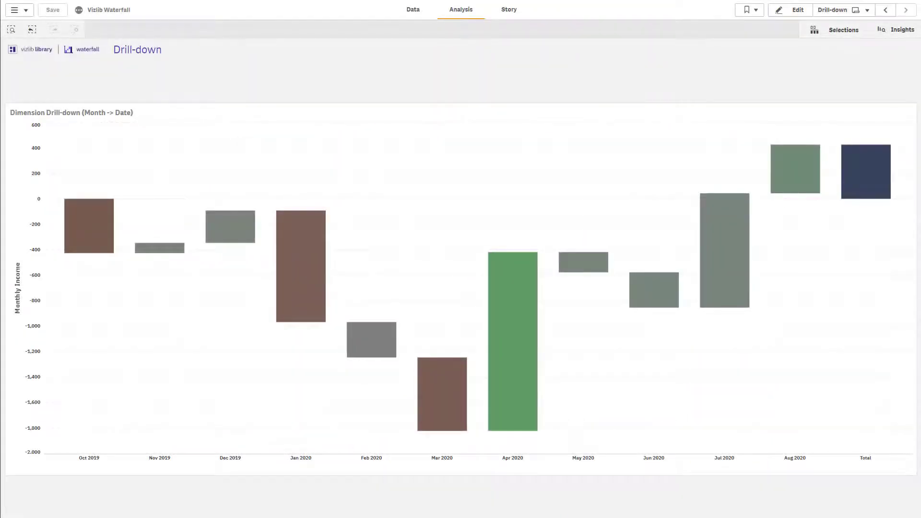
- Drill down into Apr 2020 in the Dimension Drill-down (Month -> Date) chart
click(516, 373)
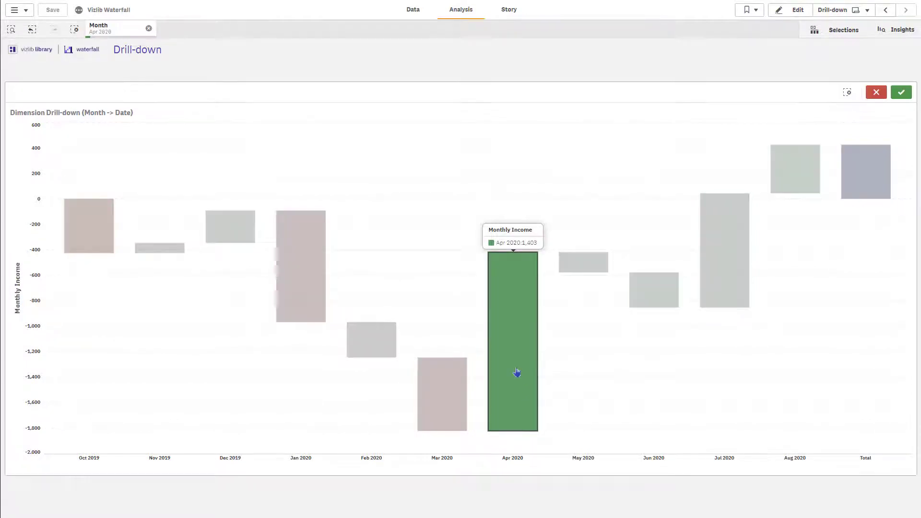
click(900, 94)
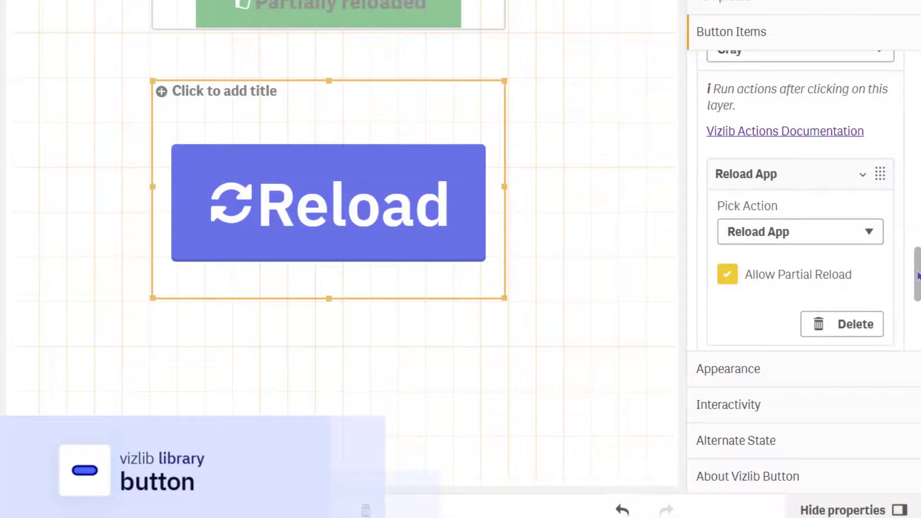
- Review the Reload button's Reload App and Prompt actions, including the partial reload option and popup settings
drag(918, 274, 917, 292)
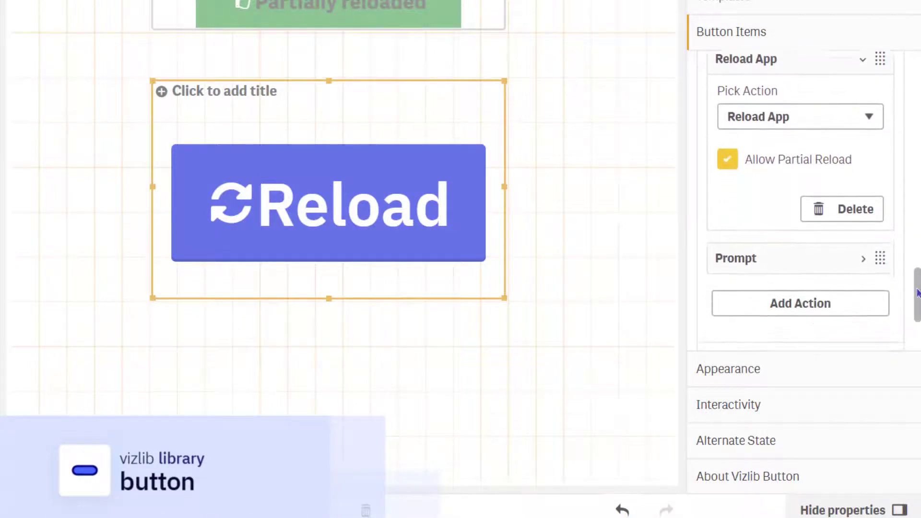
click(837, 264)
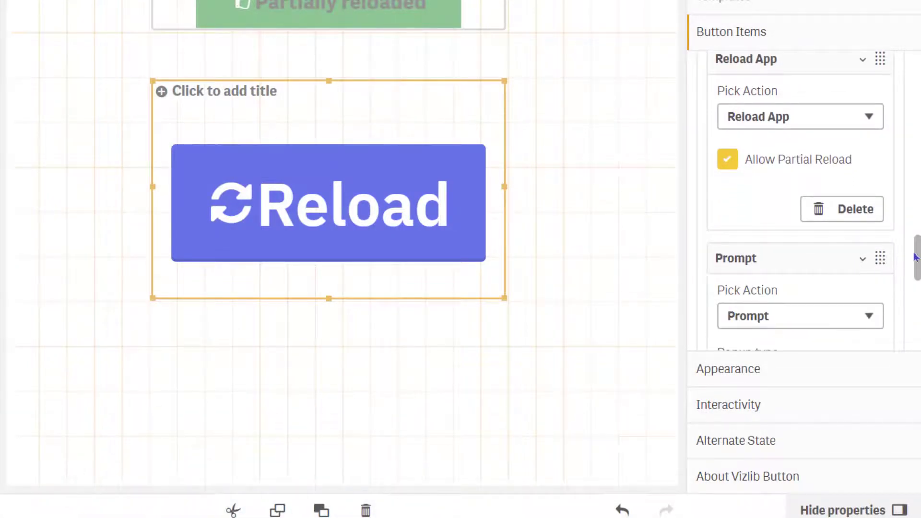
drag(917, 258, 917, 284)
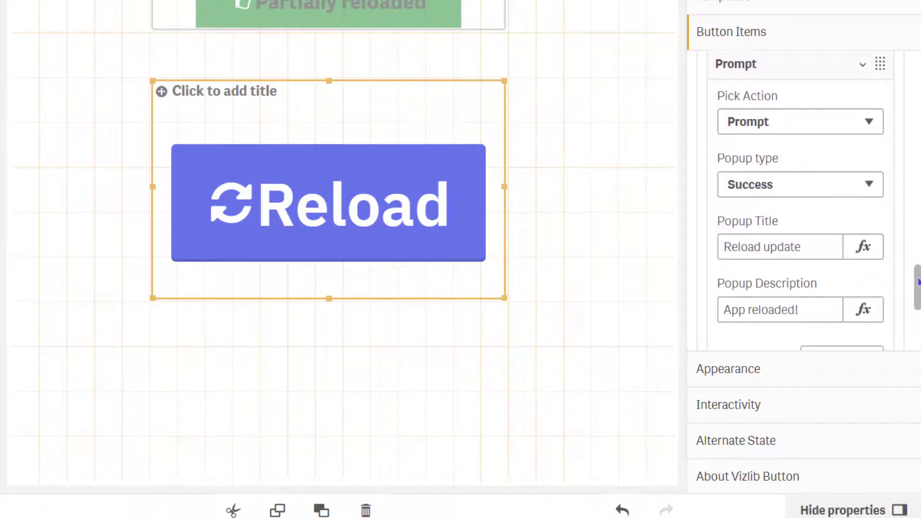
click(882, 191)
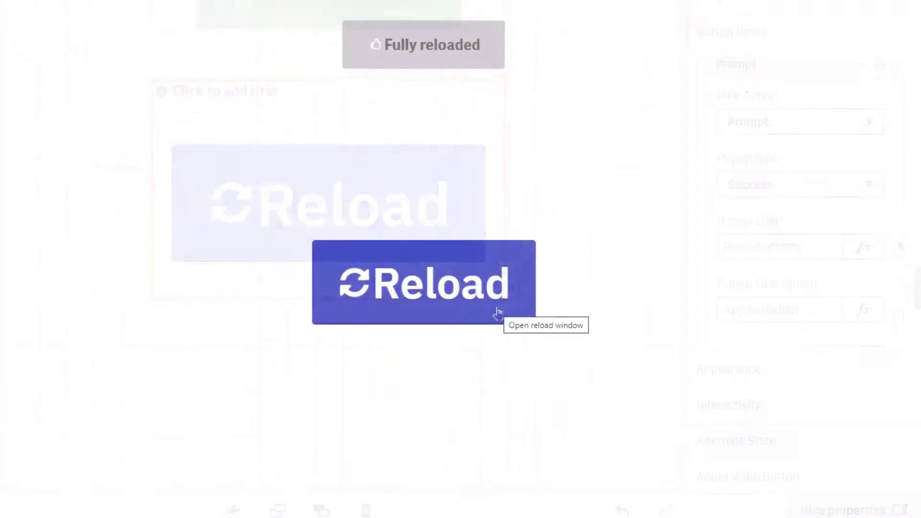
- Run a full app reload from the Reload button, followed by a second reload with Partial Reload enabled
click(498, 315)
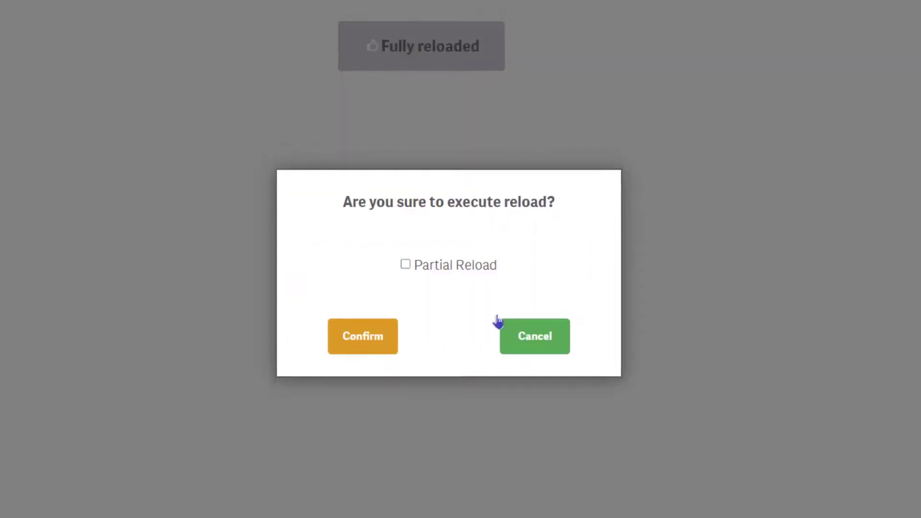
click(373, 332)
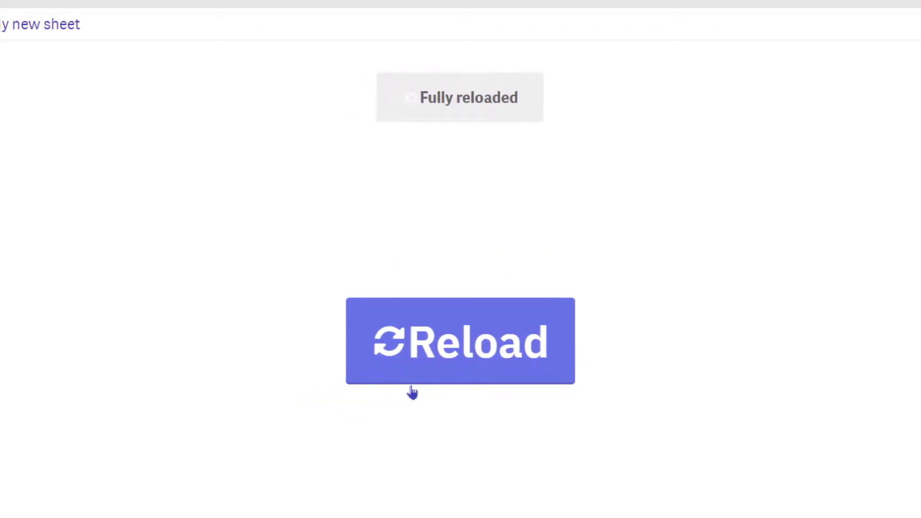
click(542, 380)
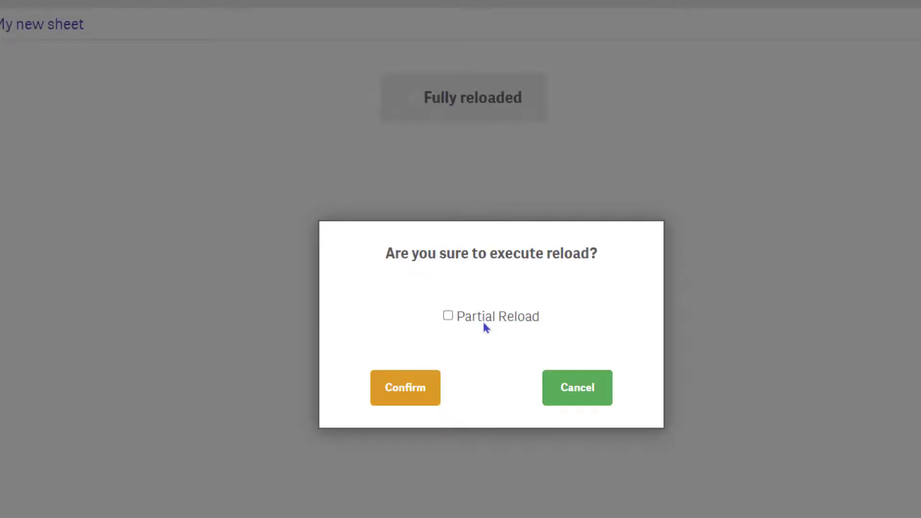
click(449, 323)
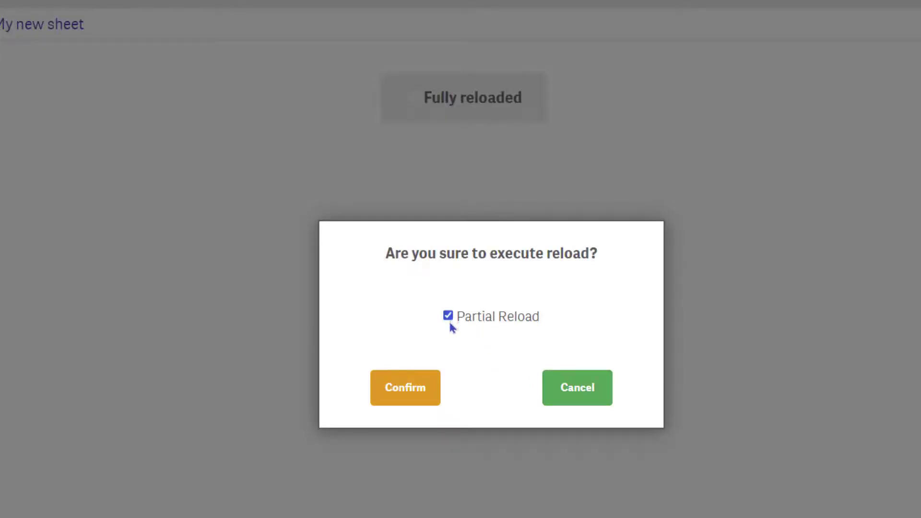
click(428, 387)
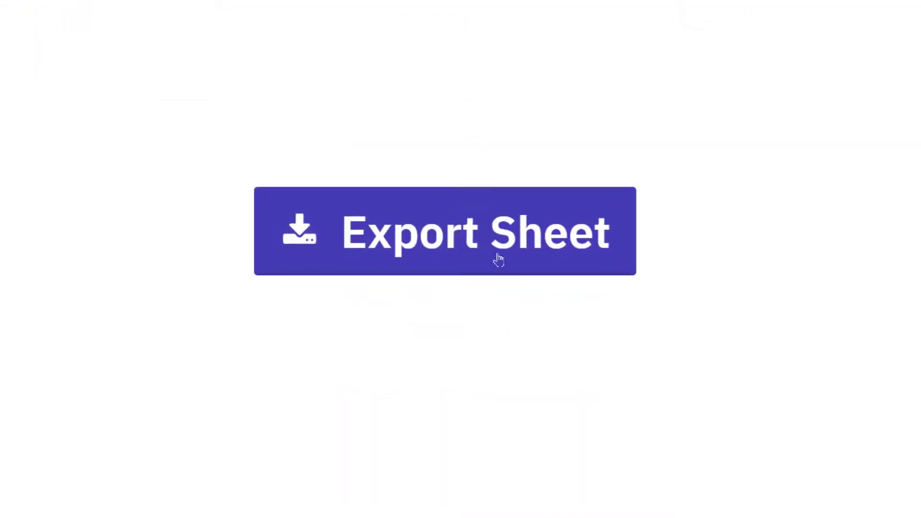
- Export the sheet using the Export Sheet button
click(499, 260)
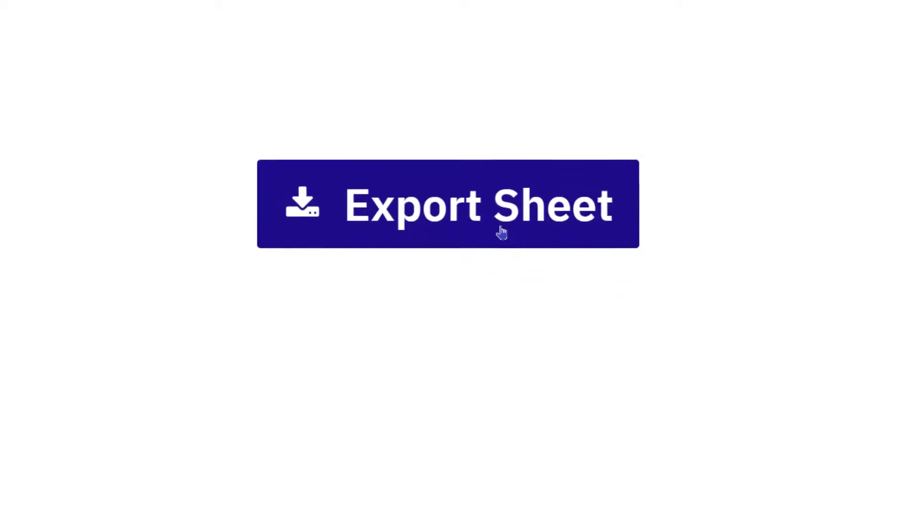
click(504, 211)
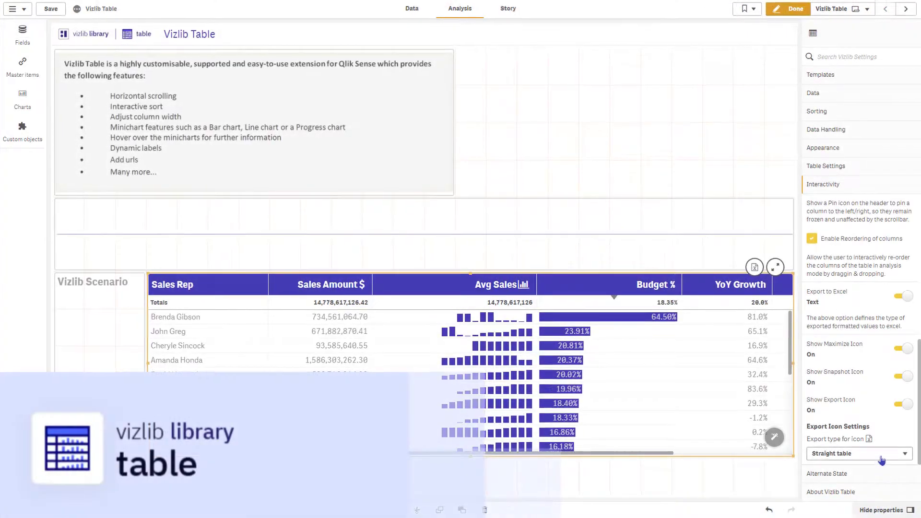
- Set the Vizlib Table's export icon type to Straight table and finish editing the sheet
click(882, 458)
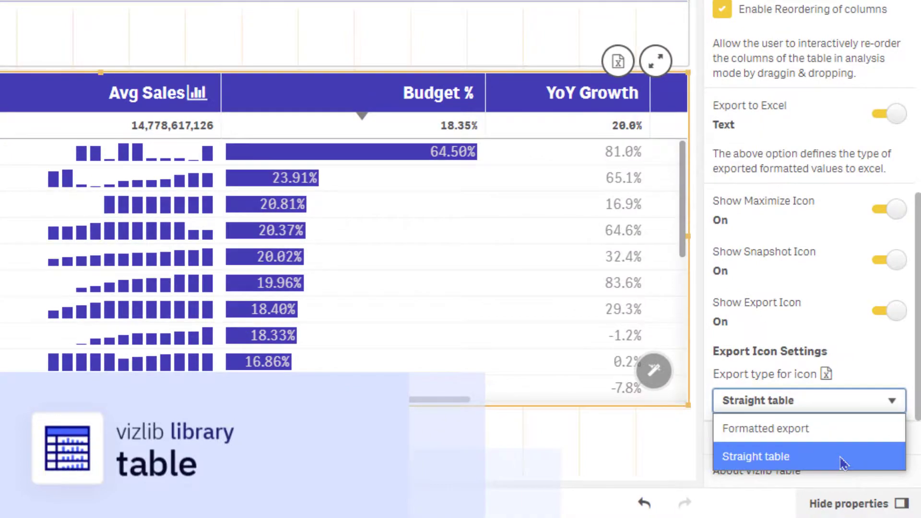
click(843, 463)
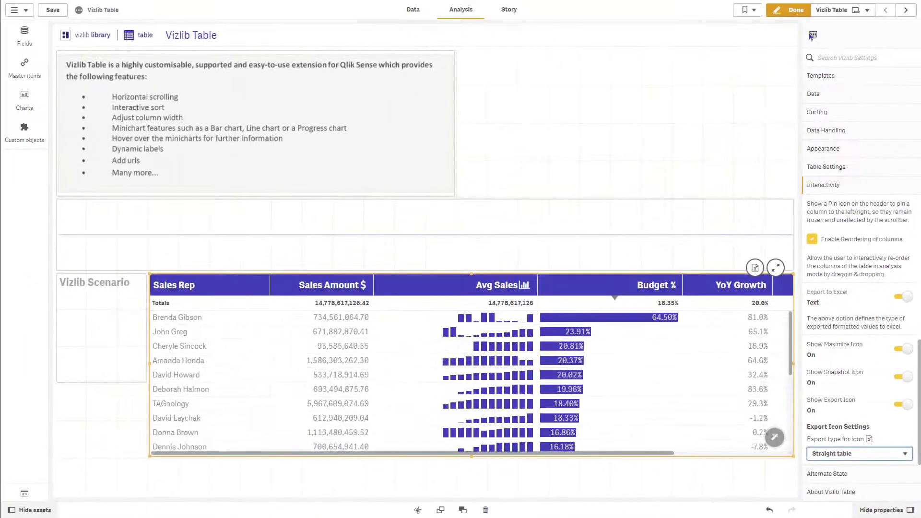
click(791, 10)
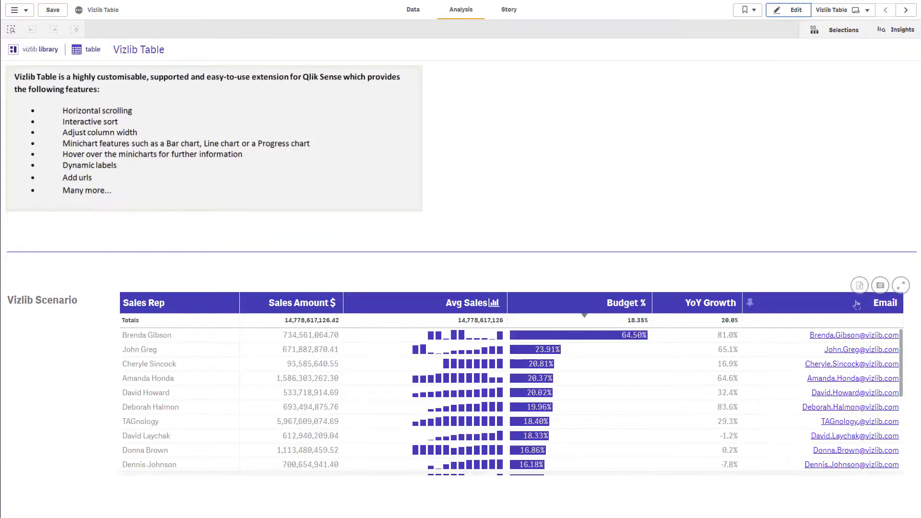
- Export the Vizlib Scenario table from its export icon, download the data file and open the xlsx
click(860, 288)
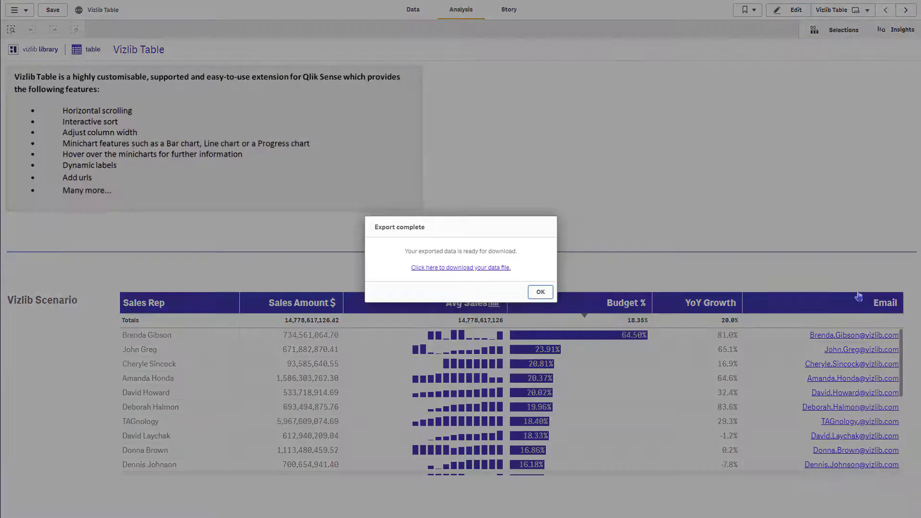
click(482, 268)
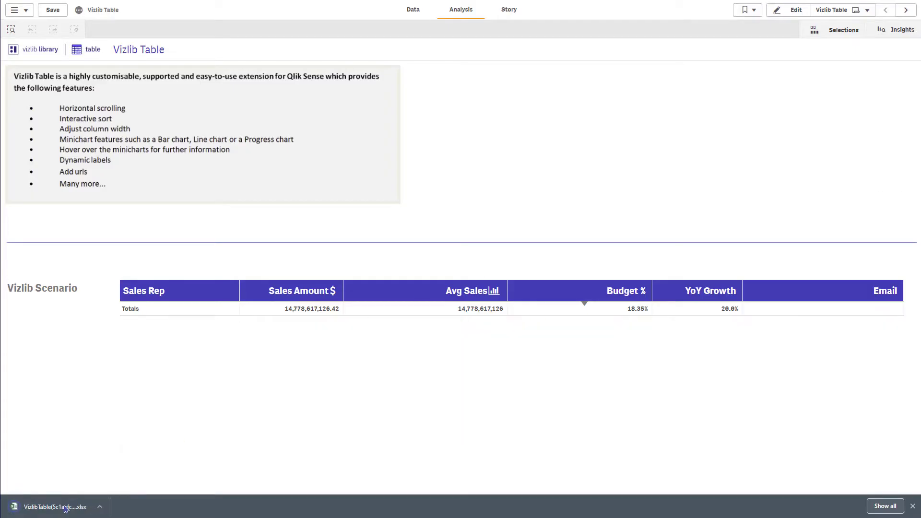
click(66, 508)
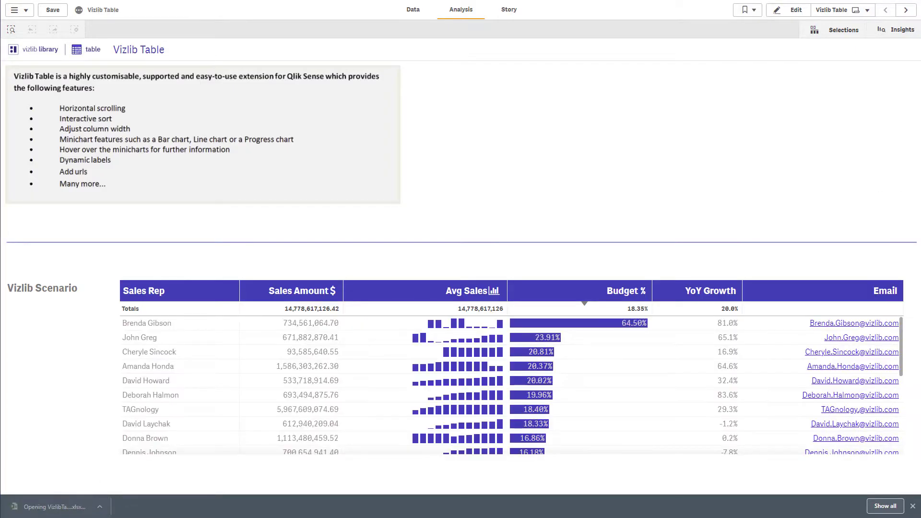